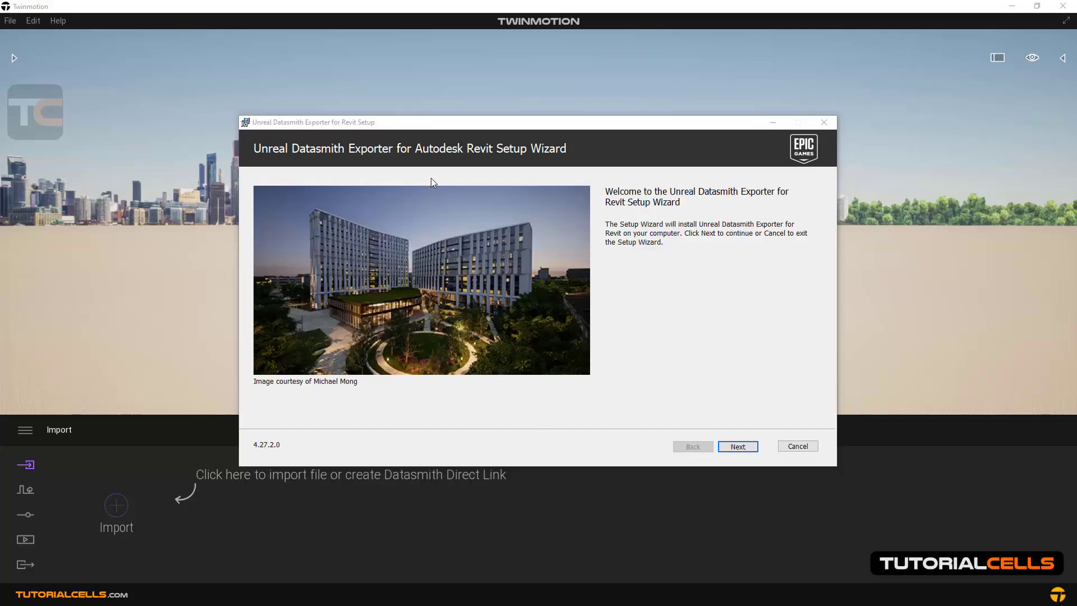
Step: Run the Datasmith Exporter setup, accepting the license and installing it for Revit 2022
{"action": "left_click", "coordinate": [460, 122]}
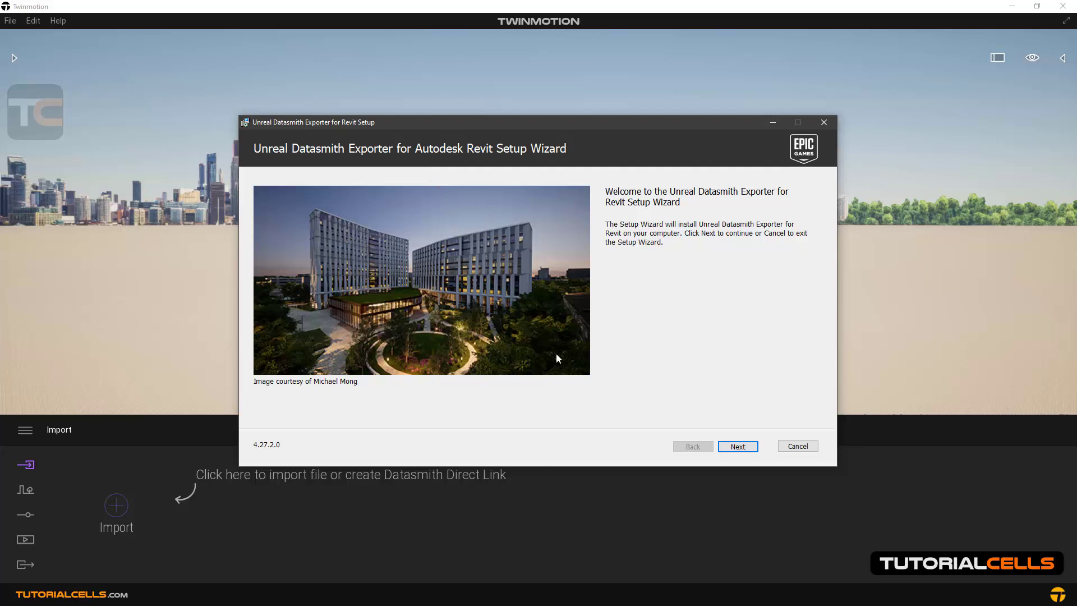
{"action": "left_click", "coordinate": [747, 444]}
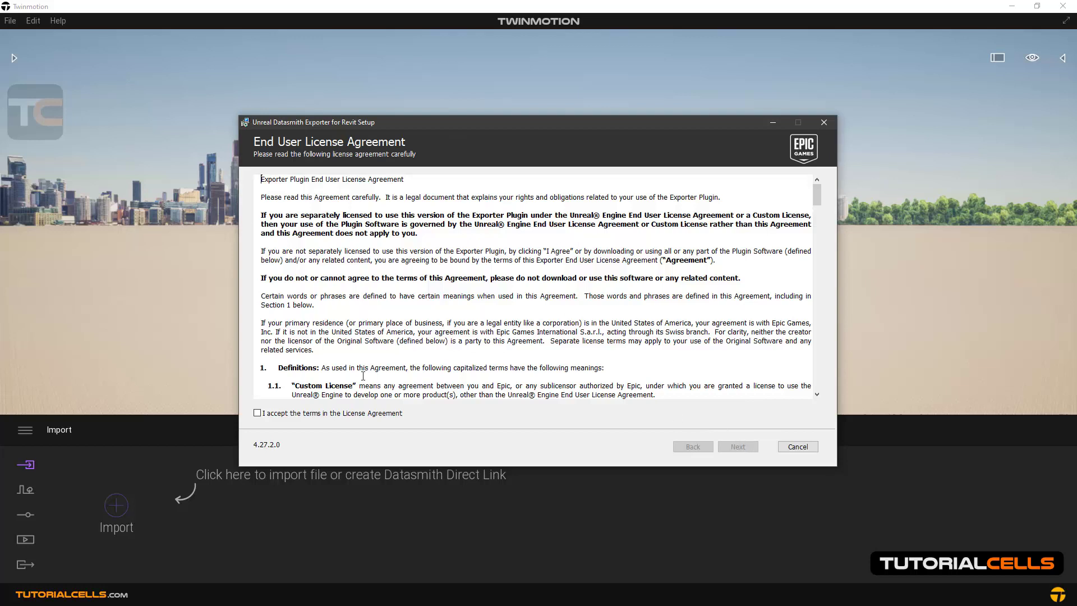
{"action": "left_click", "coordinate": [328, 413]}
{"action": "left_click", "coordinate": [734, 447]}
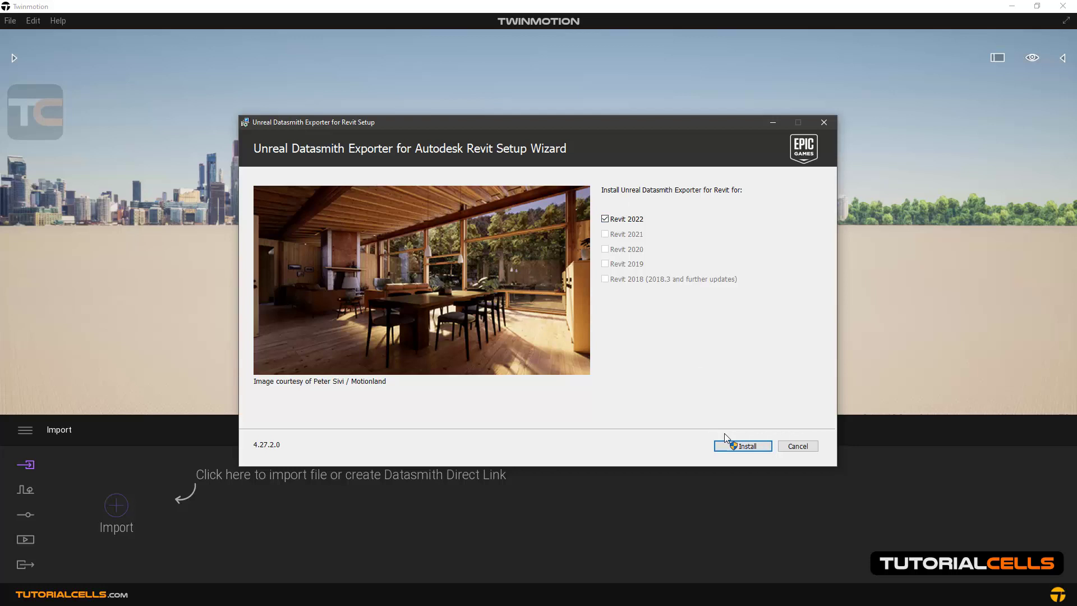
{"action": "left_click", "coordinate": [738, 447]}
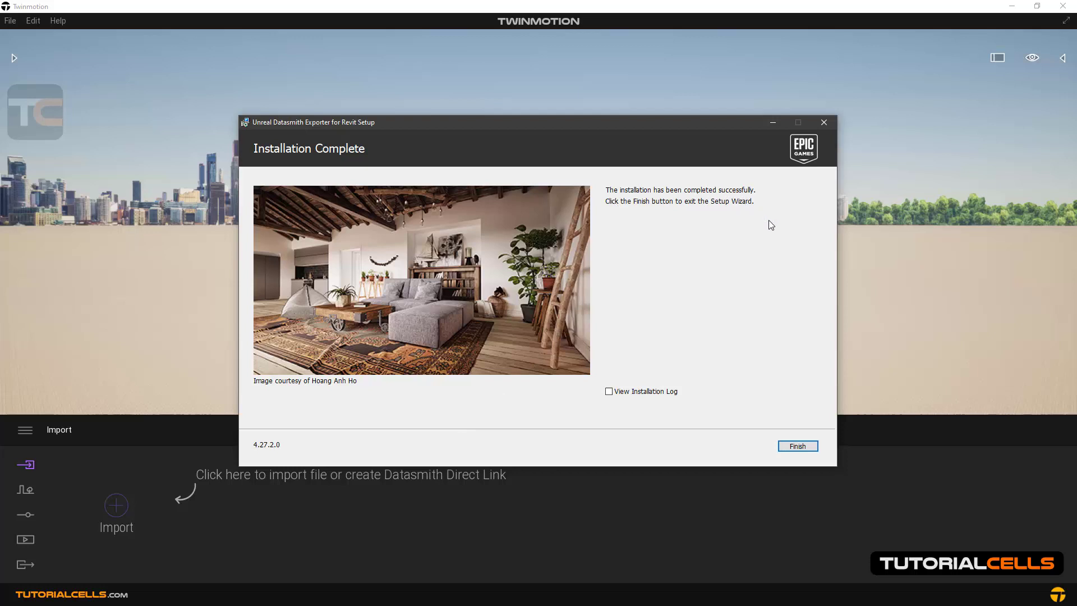
Step: Finish the installer and open RAC_basic_sample_project from the Revit Home page
{"action": "left_click", "coordinate": [797, 446]}
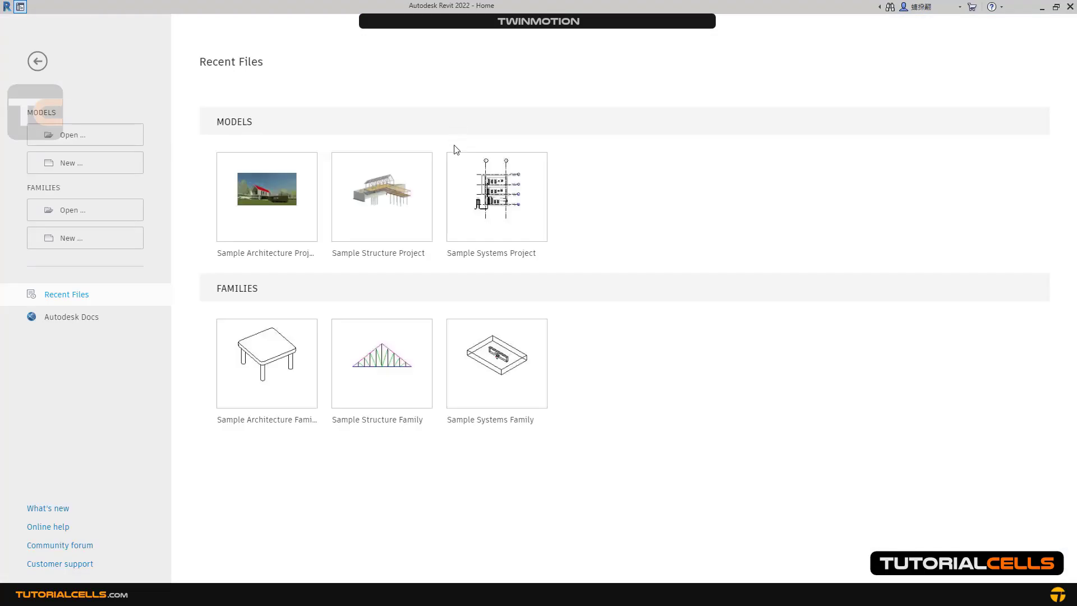
{"action": "left_click", "coordinate": [278, 203]}
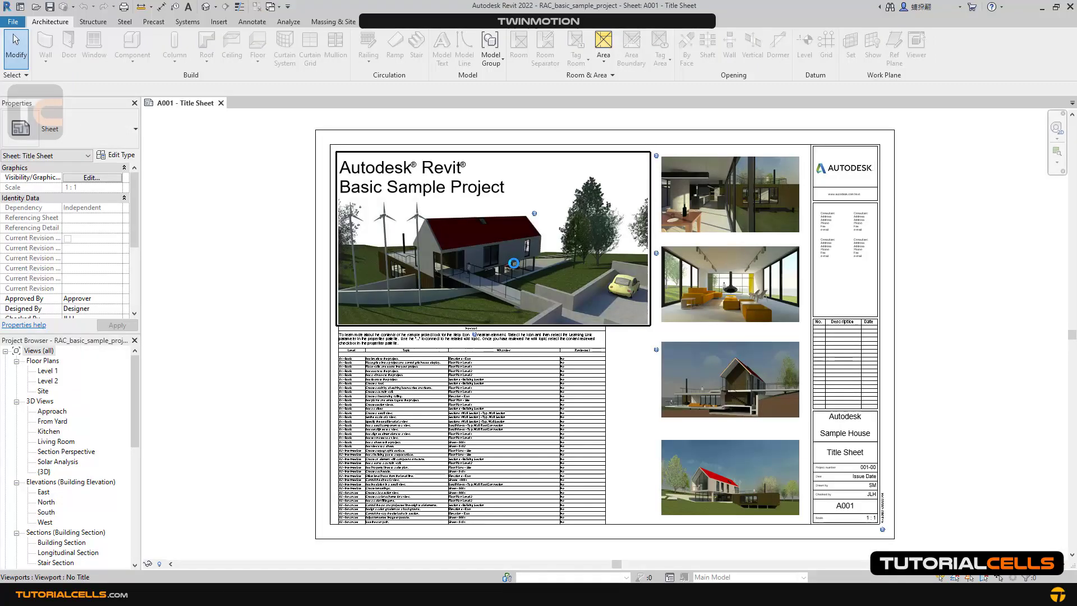
Step: Open the {3D} view and check Twinmotion Connections, which reports no connection found
{"action": "left_click", "coordinate": [205, 7]}
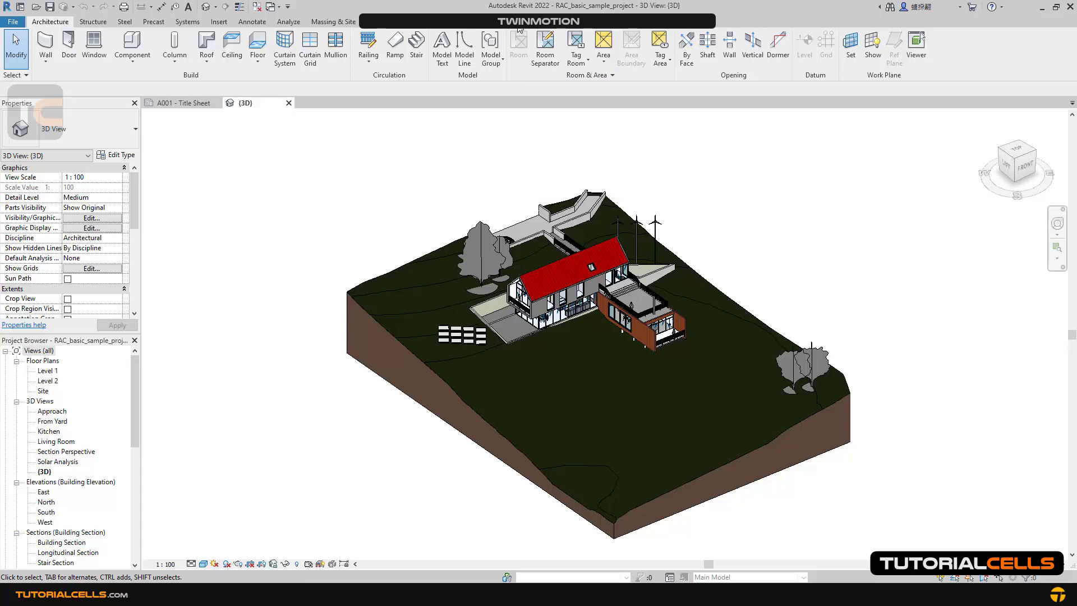
{"action": "left_click", "coordinate": [518, 25]}
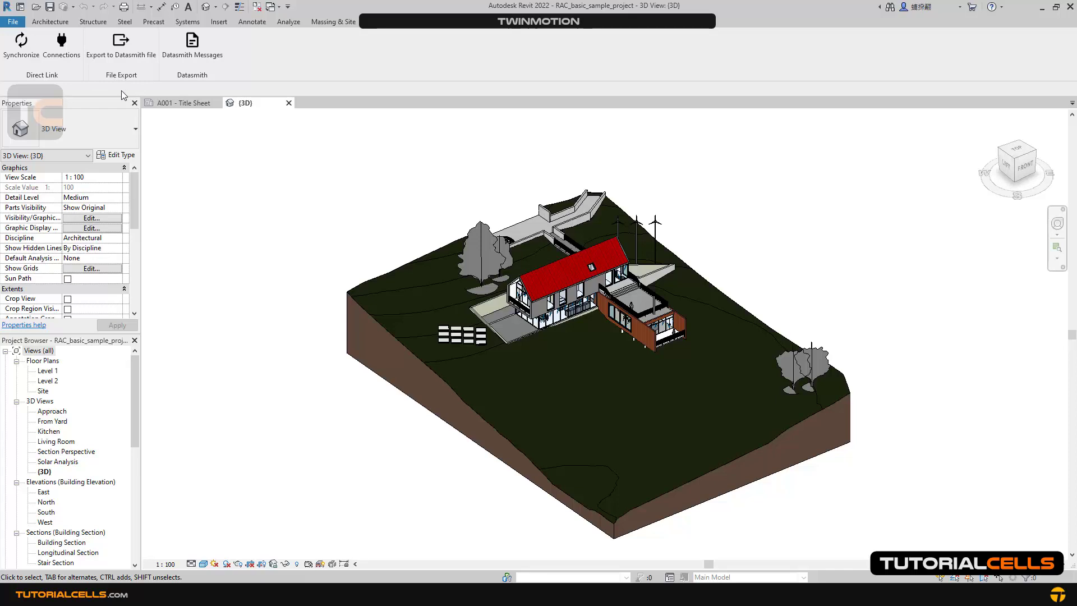
{"action": "left_click", "coordinate": [55, 55]}
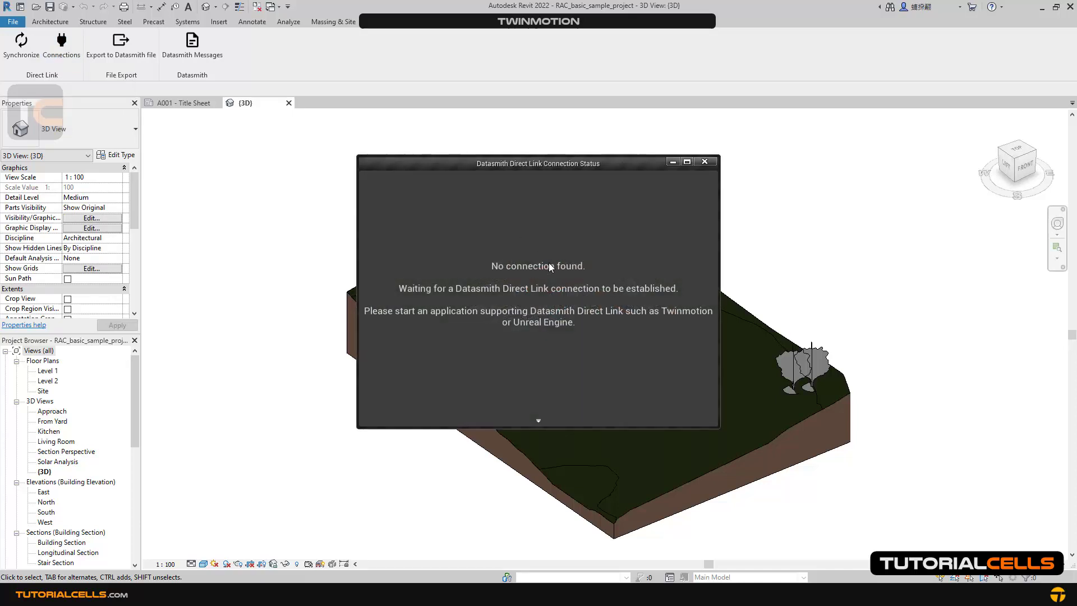
{"action": "left_click", "coordinate": [706, 162]}
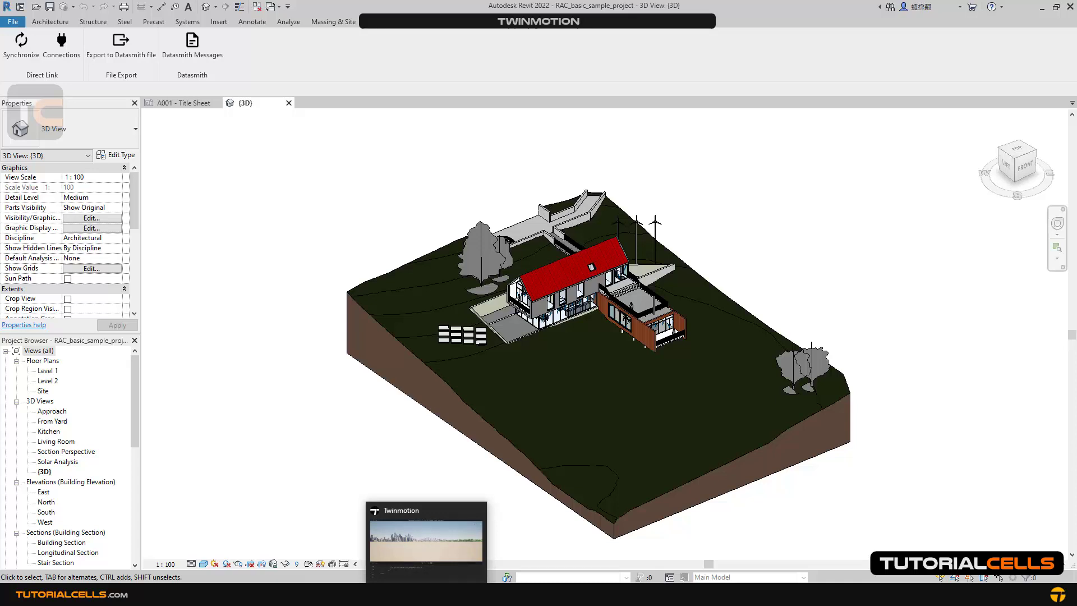
Step: Create a Direct Link import of the Revit sample project with Collapse set to Keep hierarchy
{"action": "left_click", "coordinate": [426, 540]}
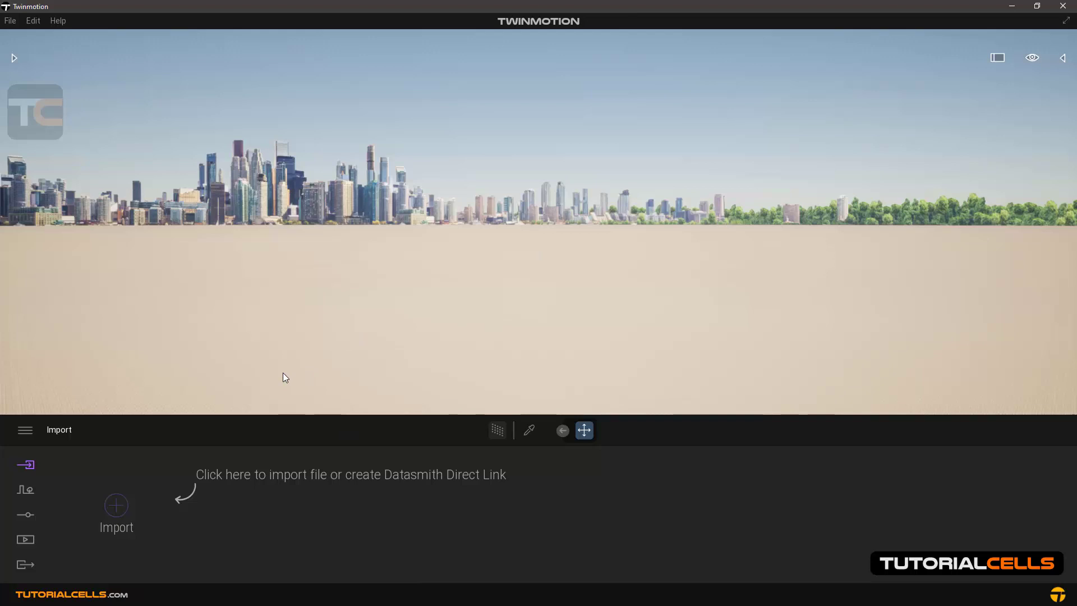
{"action": "left_click", "coordinate": [118, 506]}
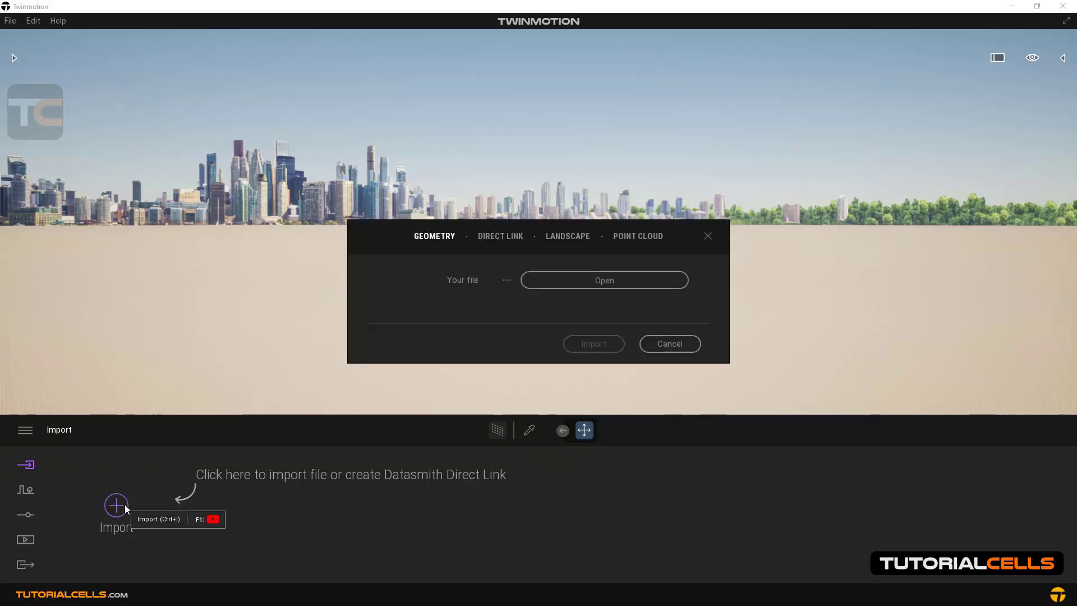
{"action": "left_click", "coordinate": [493, 238]}
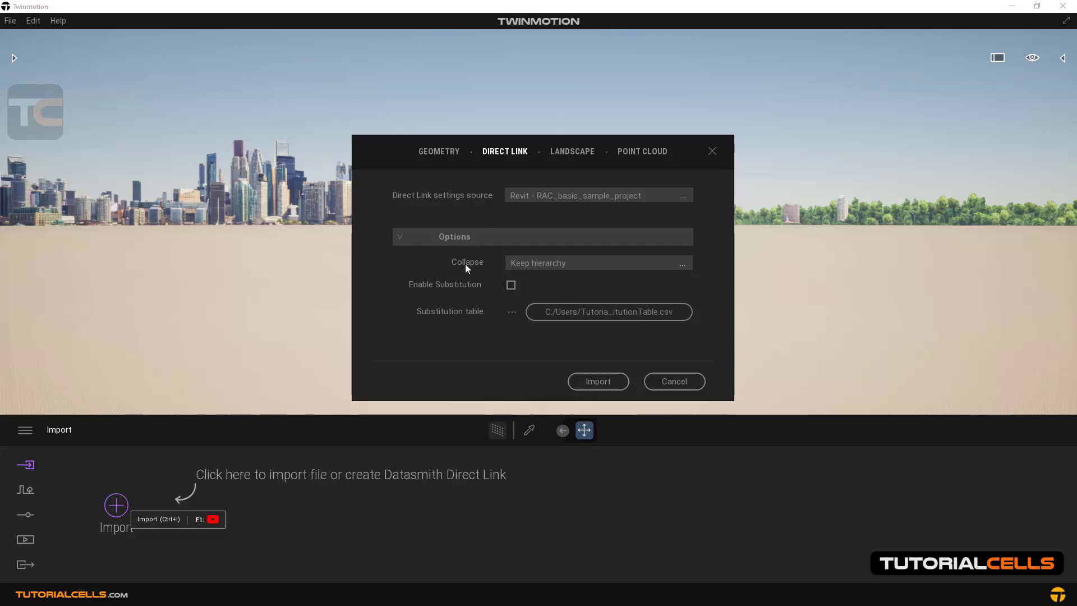
{"action": "left_click", "coordinate": [530, 262]}
{"action": "left_click", "coordinate": [644, 278]}
{"action": "left_click", "coordinate": [584, 385]}
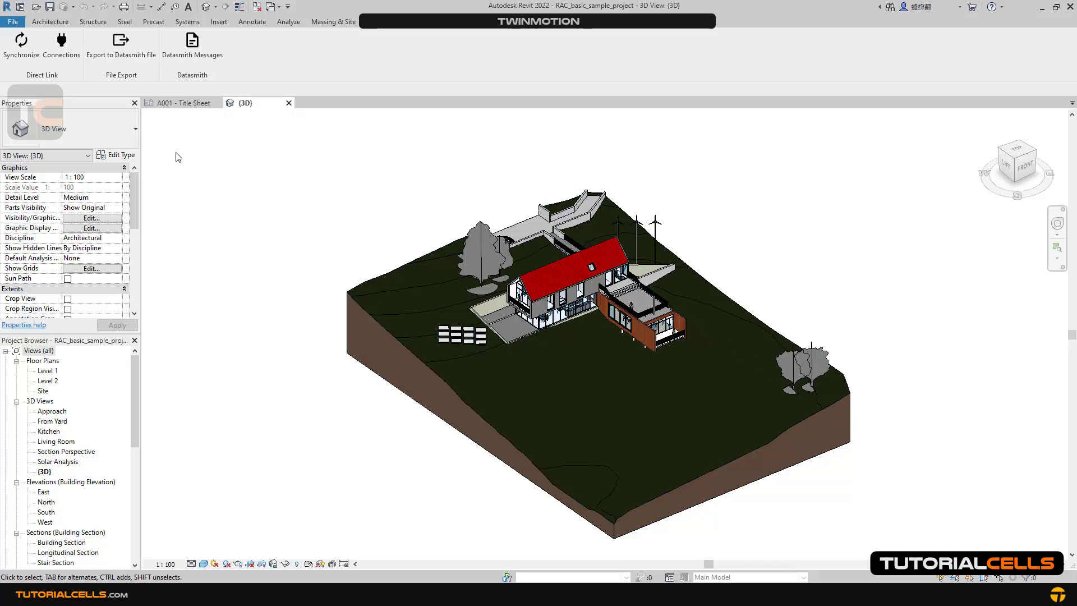
Step: Synchronize the Revit model to Twinmotion, checking the Connections status in between
{"action": "left_click", "coordinate": [21, 61]}
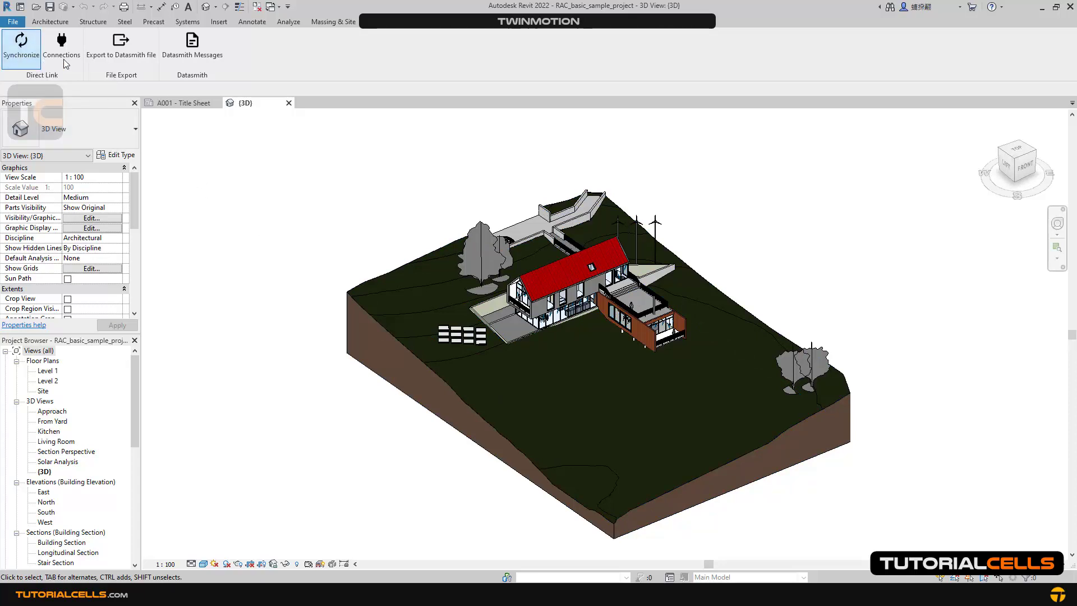
{"action": "left_click", "coordinate": [64, 61]}
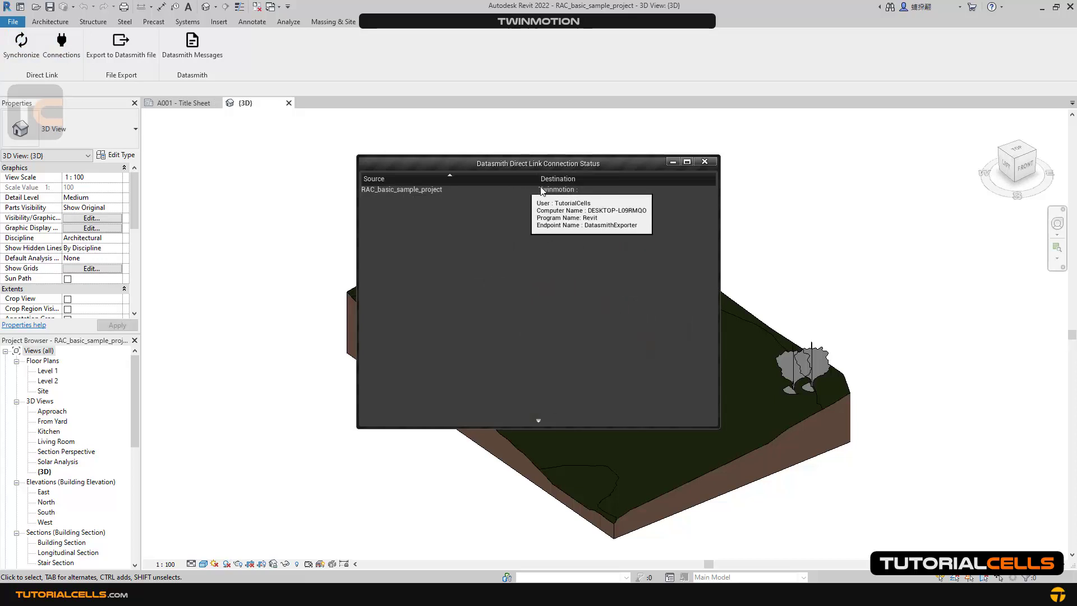
{"action": "left_click", "coordinate": [705, 161]}
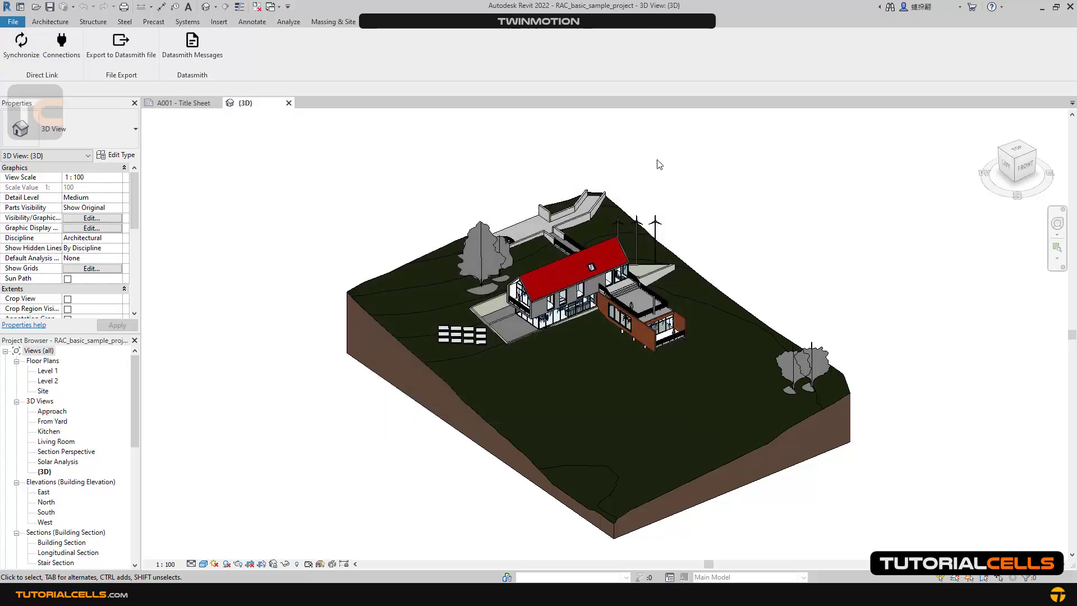
{"action": "left_click", "coordinate": [32, 68]}
{"action": "left_click", "coordinate": [428, 539]}
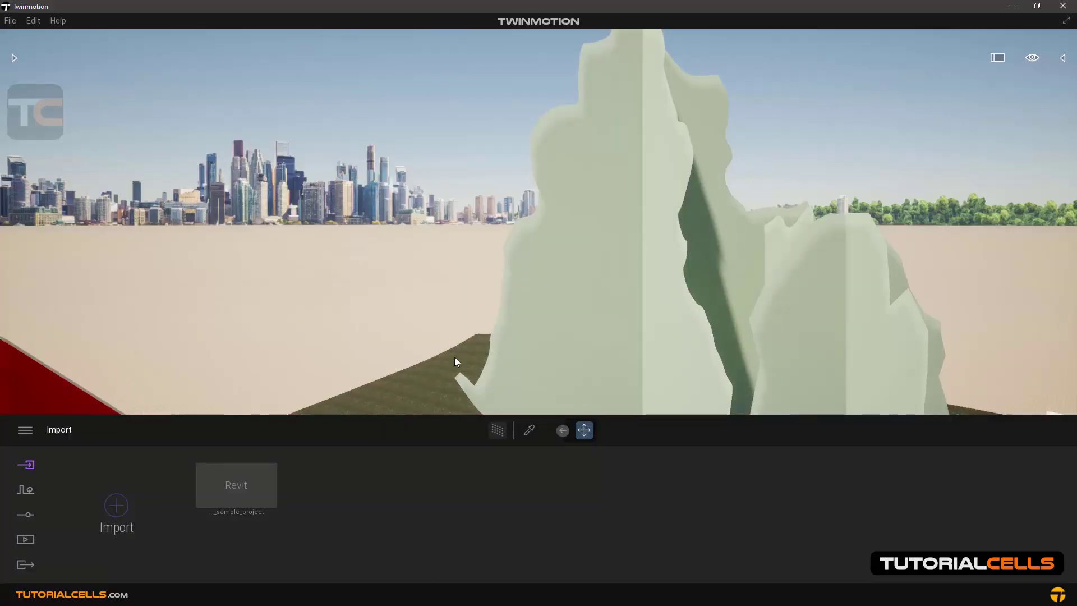
{"action": "scroll", "coordinate": [437, 330], "scroll_direction": "down", "scroll_amount": 5}
{"action": "scroll", "coordinate": [437, 331], "scroll_direction": "down", "scroll_amount": 5}
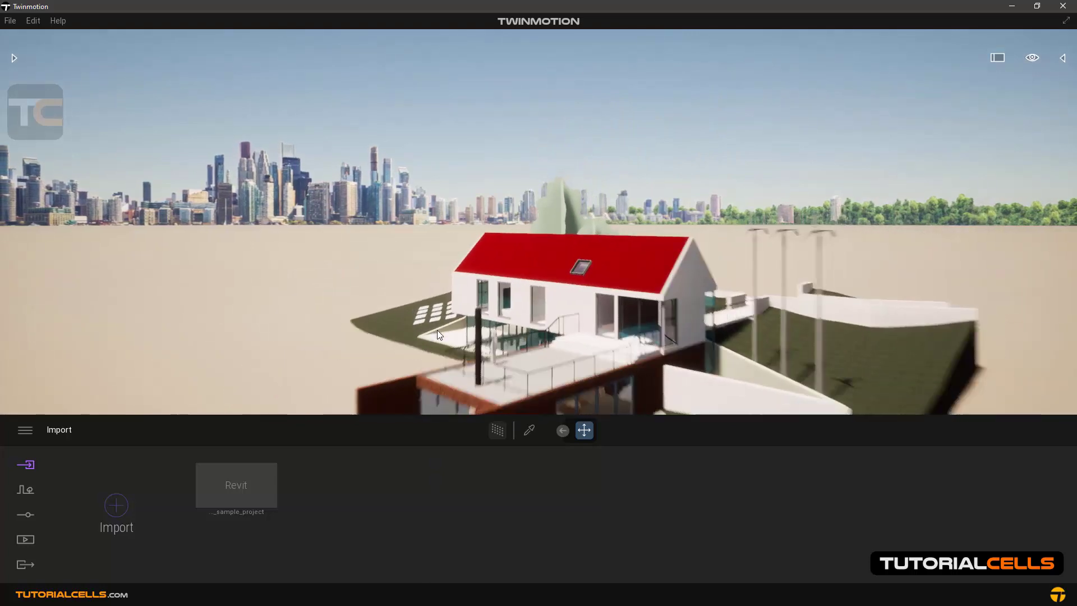
{"action": "right_click_drag", "start_coordinate": [430, 330], "coordinate": [589, 330]}
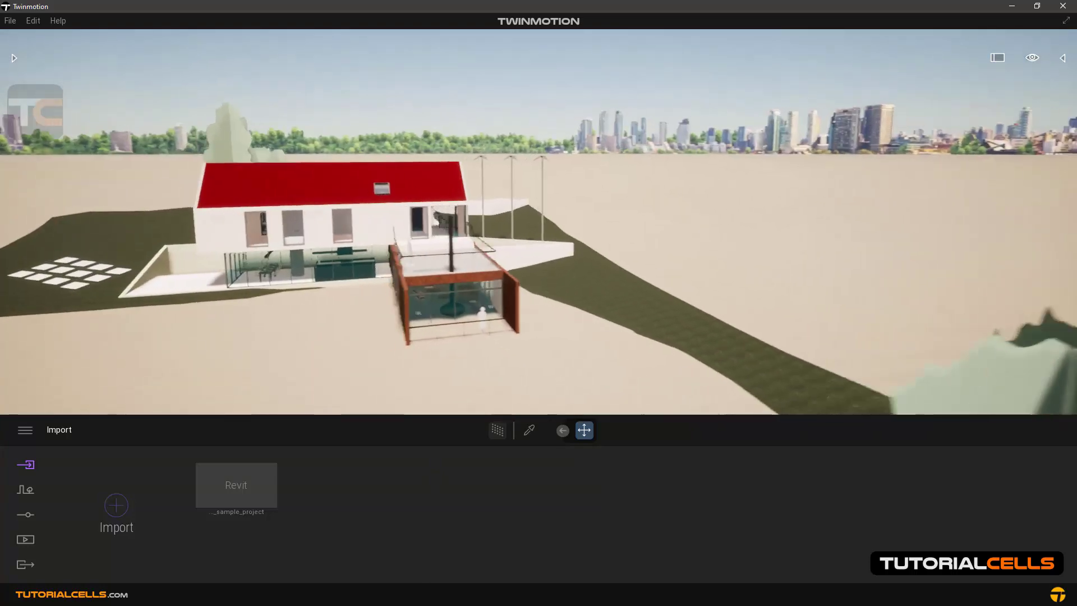
{"action": "left_click_drag", "start_coordinate": [431, 330], "coordinate": [431, 329]}
{"action": "left_click", "coordinate": [694, 209]}
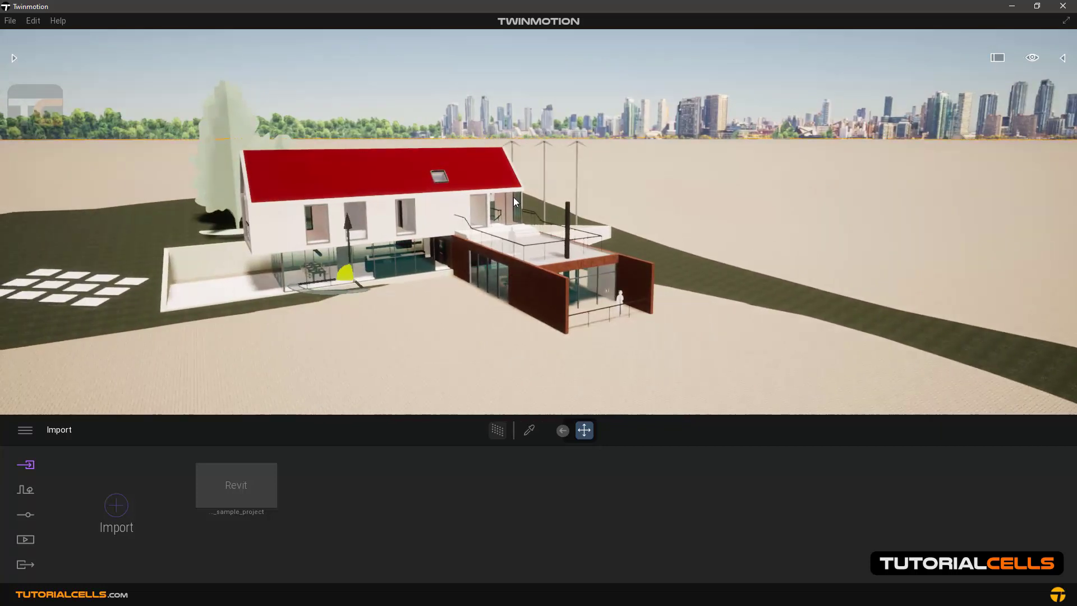
{"action": "left_click_drag", "start_coordinate": [348, 221], "coordinate": [359, 285]}
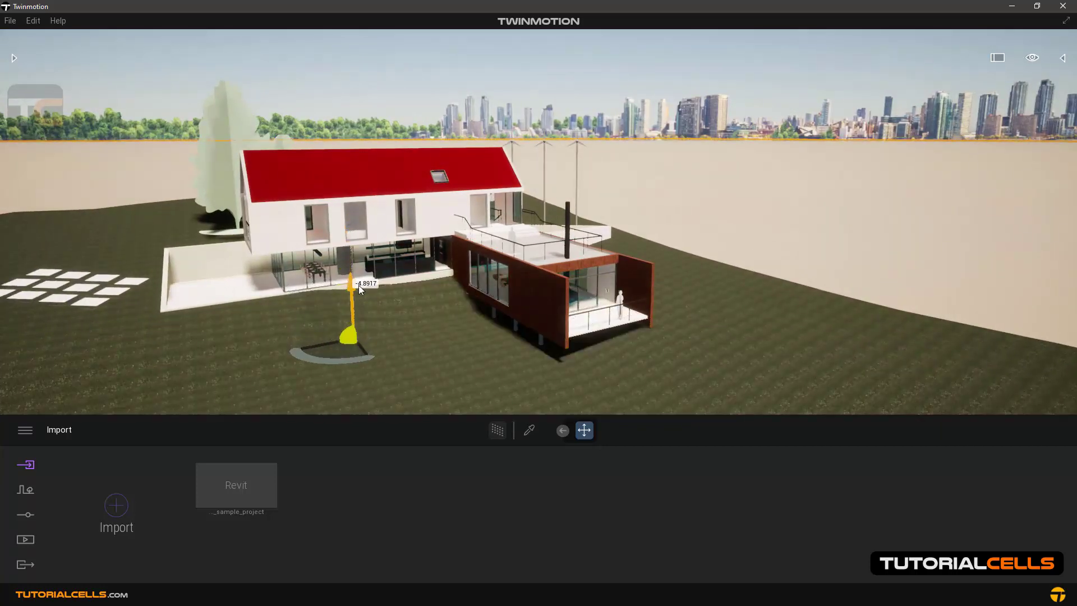
{"action": "scroll", "coordinate": [373, 283], "scroll_direction": "down", "scroll_amount": 5}
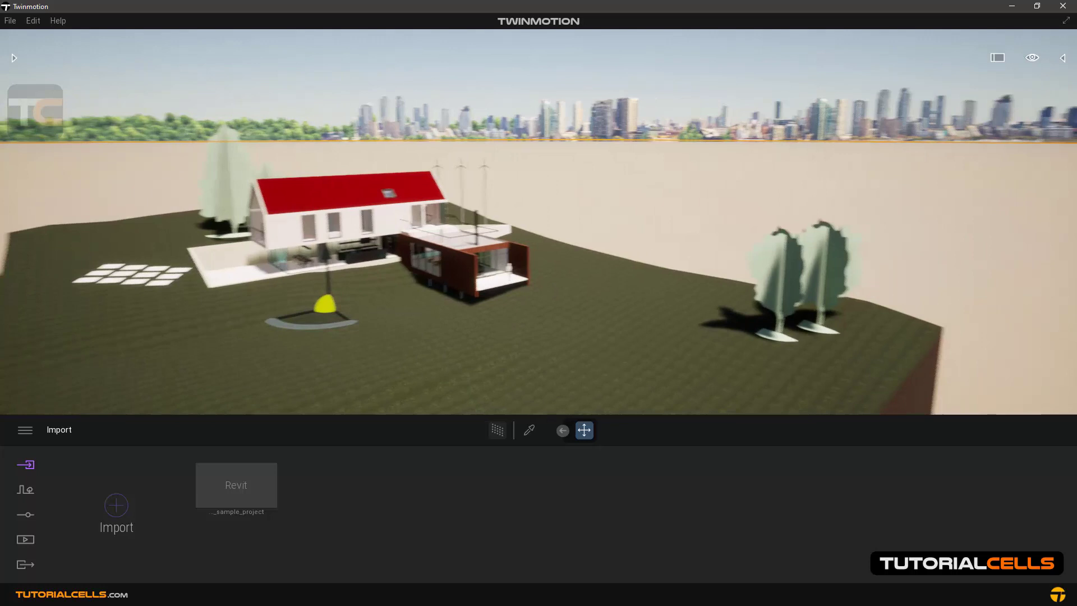
{"action": "left_click_drag", "start_coordinate": [416, 295], "coordinate": [449, 289]}
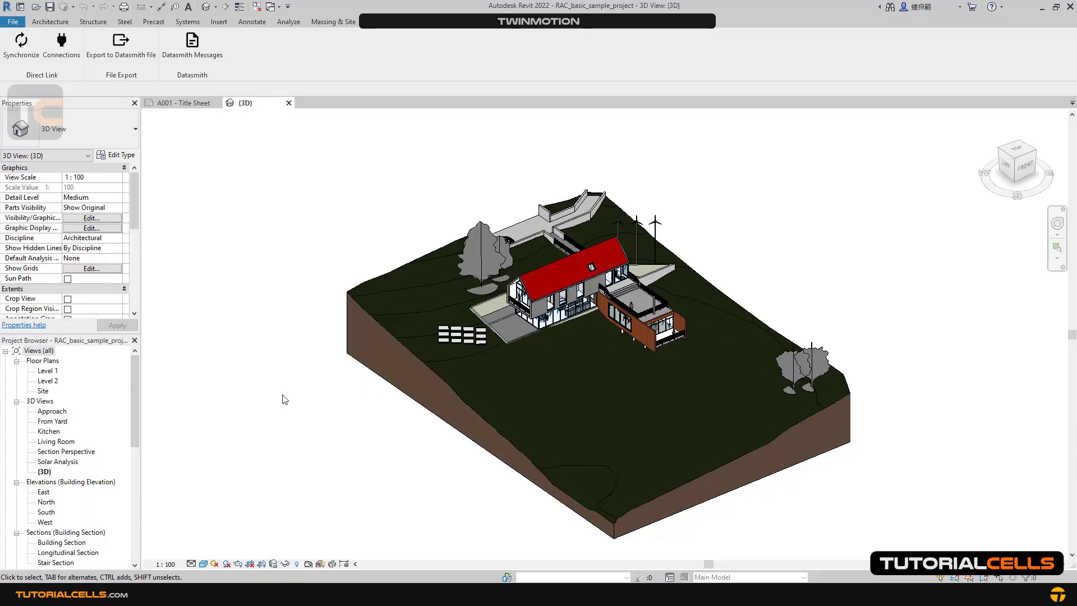
Step: Delete the Red Ash RPC tree beside the house and resynchronize the model to Twinmotion
{"action": "left_click", "coordinate": [496, 268]}
{"action": "key", "text": "Escape"}
{"action": "left_click", "coordinate": [476, 286]}
{"action": "key", "text": "Escape"}
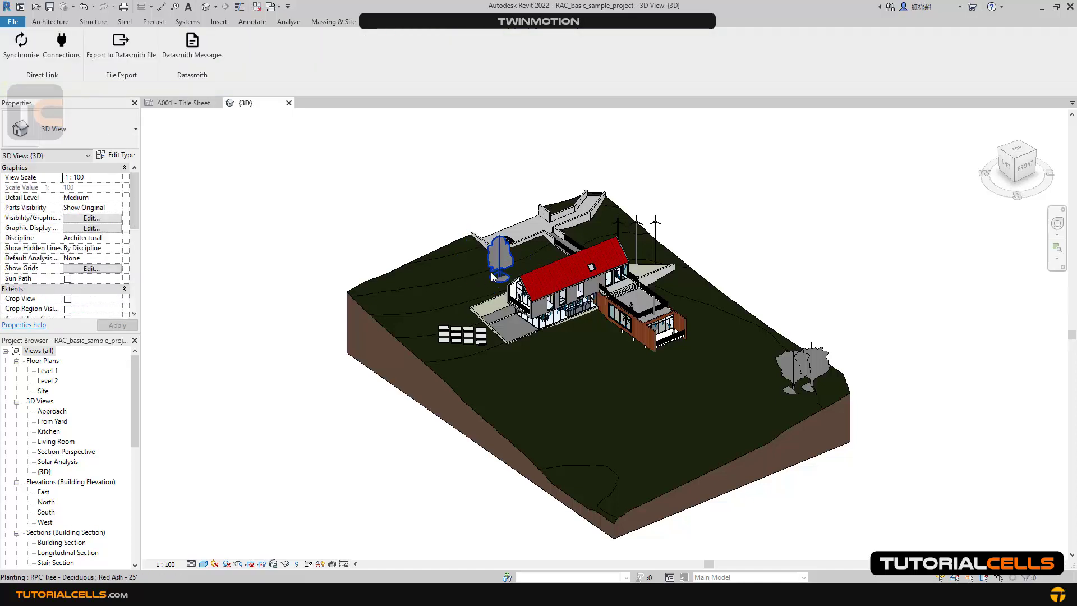
{"action": "left_click", "coordinate": [478, 269]}
{"action": "key", "text": "Delete"}
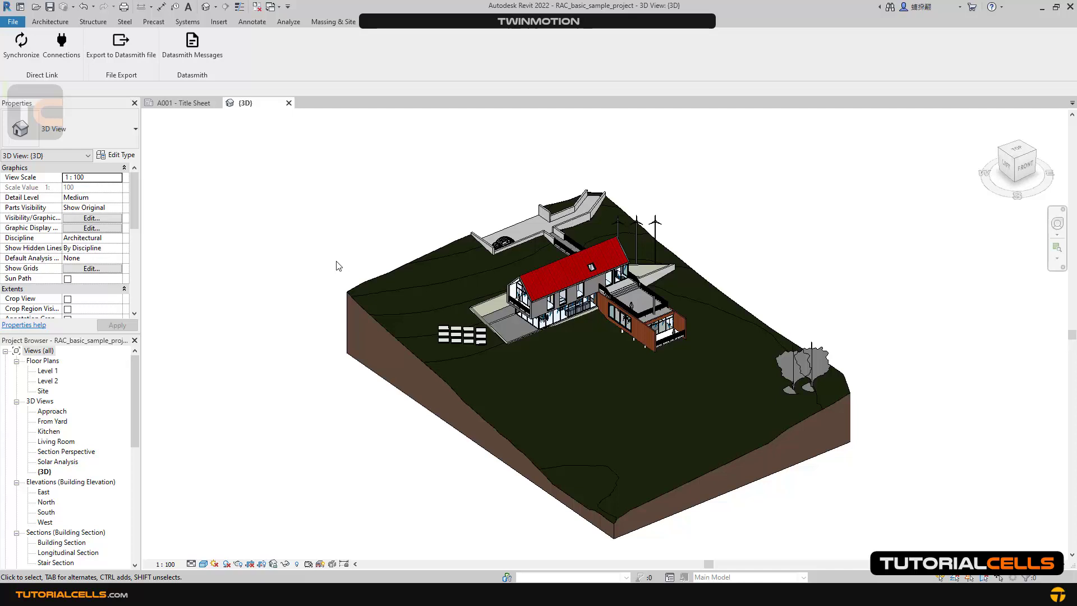
{"action": "left_click", "coordinate": [14, 59]}
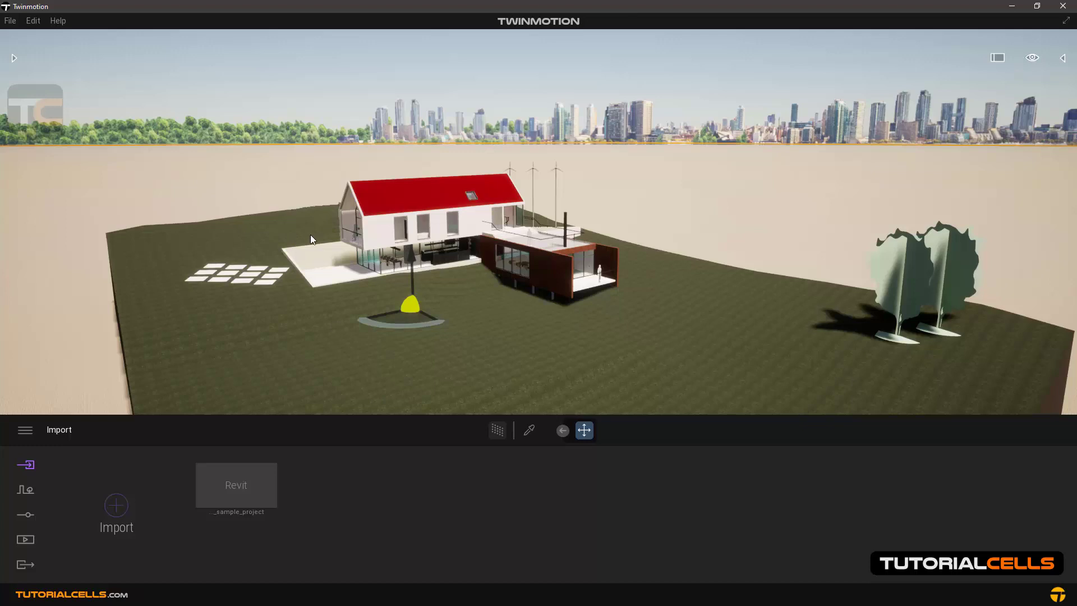
{"action": "scroll", "coordinate": [273, 216], "scroll_direction": "down", "scroll_amount": 3}
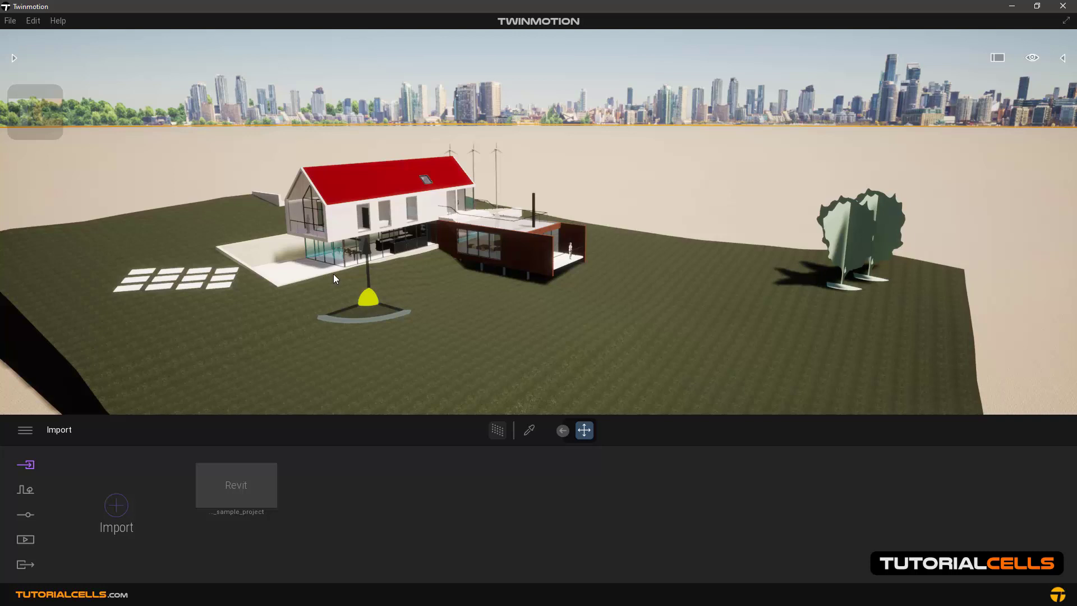
{"action": "middle_click_drag", "start_coordinate": [333, 274], "coordinate": [313, 274]}
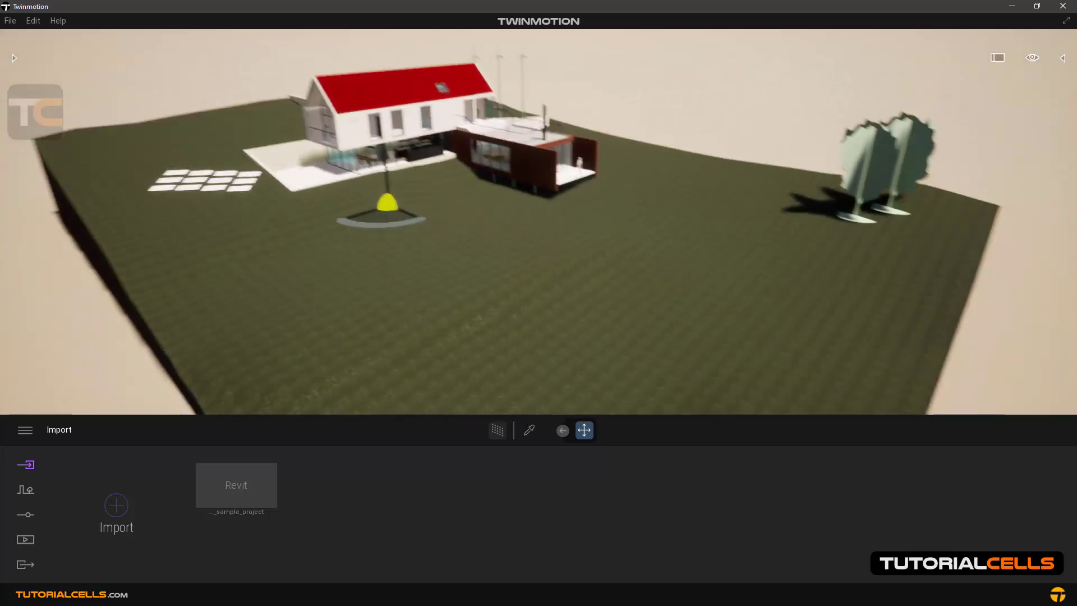
{"action": "mouse_move", "coordinate": [313, 273]}
{"action": "right_mouse_down"}
{"action": "mouse_move", "coordinate": [313, 219]}
{"action": "mouse_move", "coordinate": [320, 260]}
{"action": "right_mouse_up"}
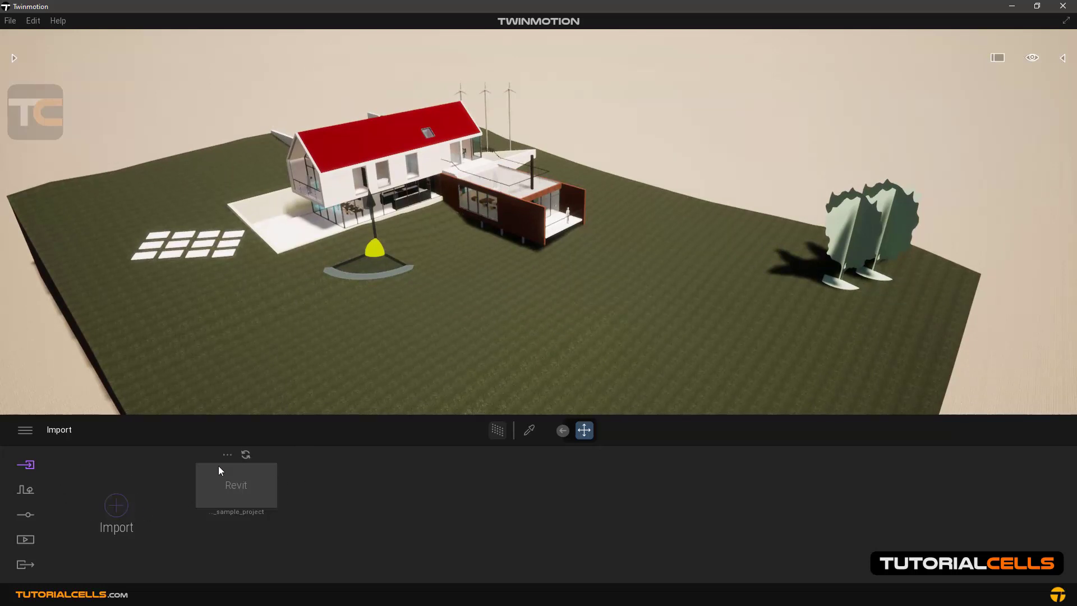
{"action": "mouse_move", "coordinate": [236, 487]}
{"action": "left_click", "coordinate": [228, 457]}
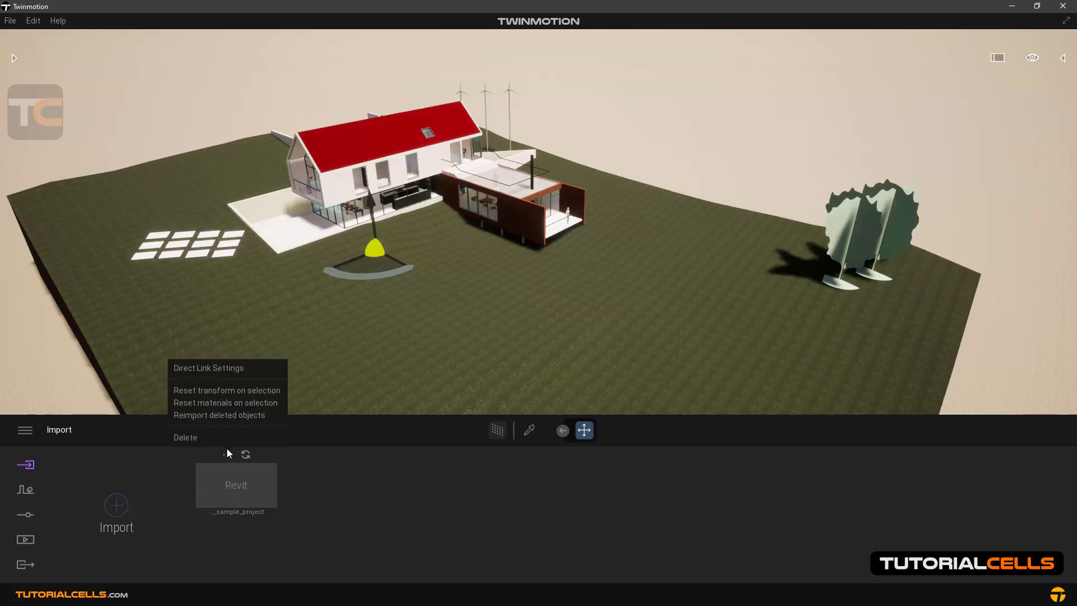
{"action": "left_click", "coordinate": [203, 369]}
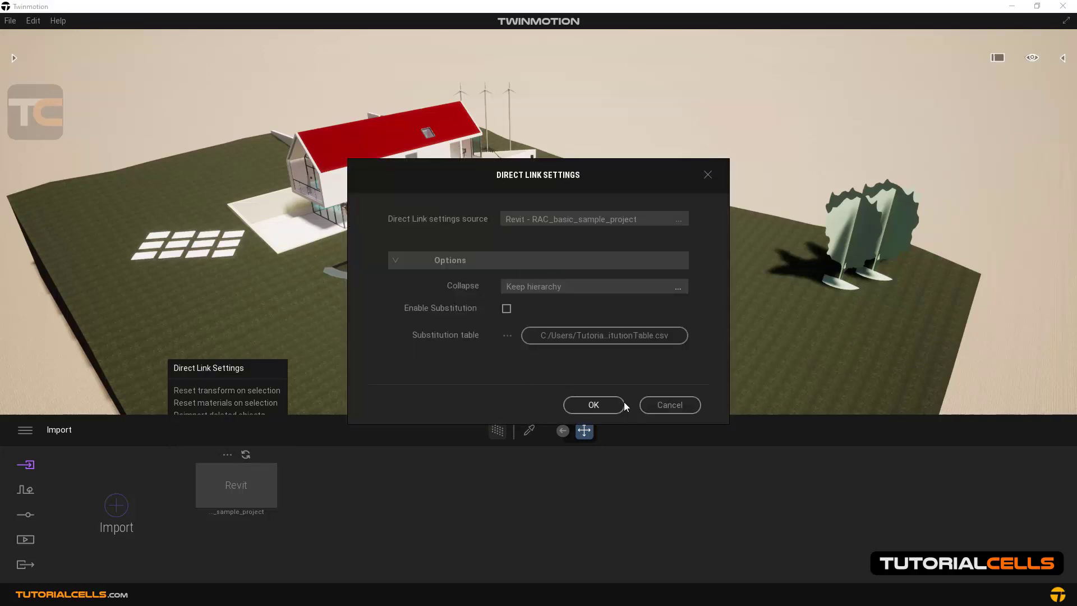
{"action": "left_click", "coordinate": [655, 407]}
{"action": "left_click", "coordinate": [228, 454]}
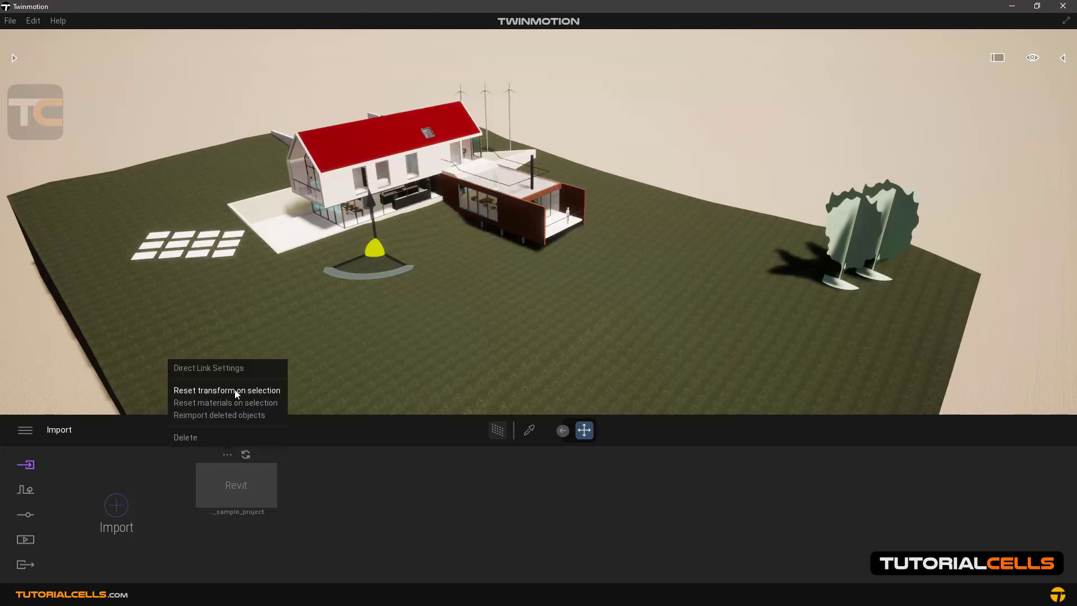
{"action": "left_click", "coordinate": [437, 309]}
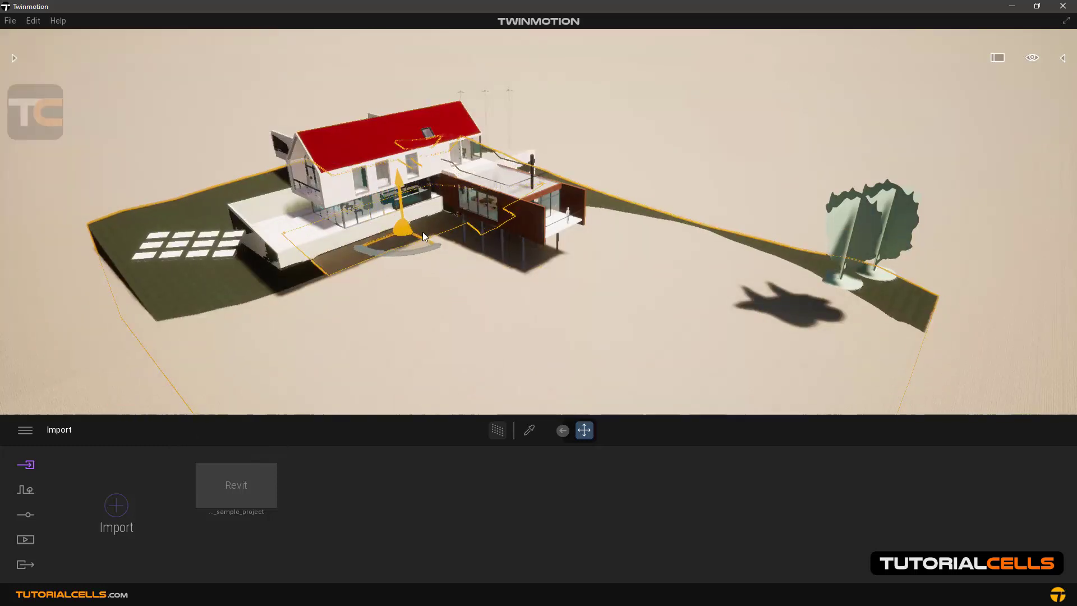
{"action": "left_click_drag", "start_coordinate": [423, 232], "coordinate": [422, 193]}
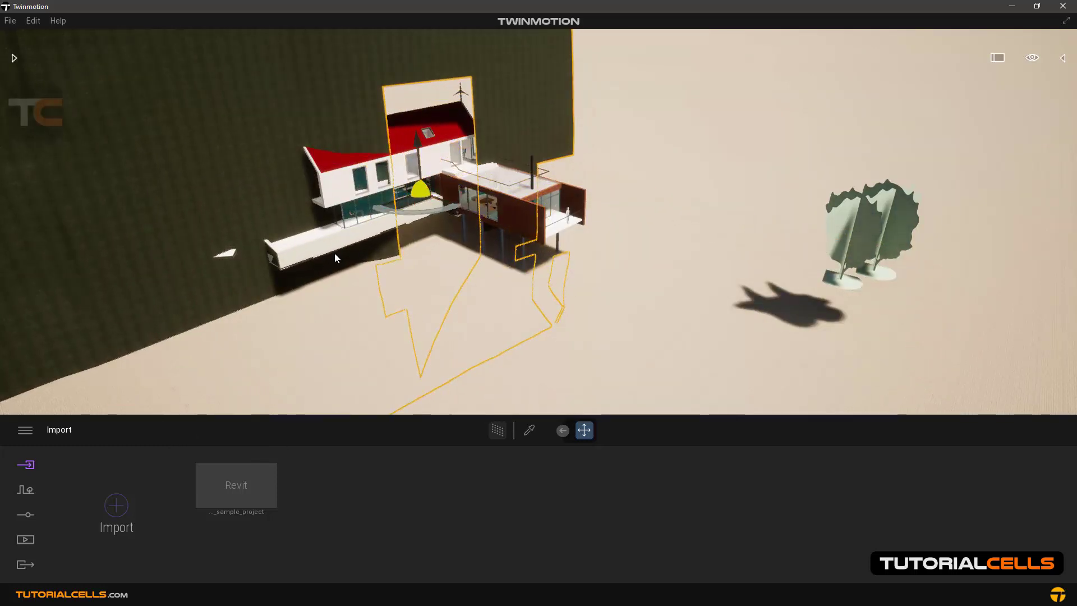
{"action": "left_click", "coordinate": [228, 454]}
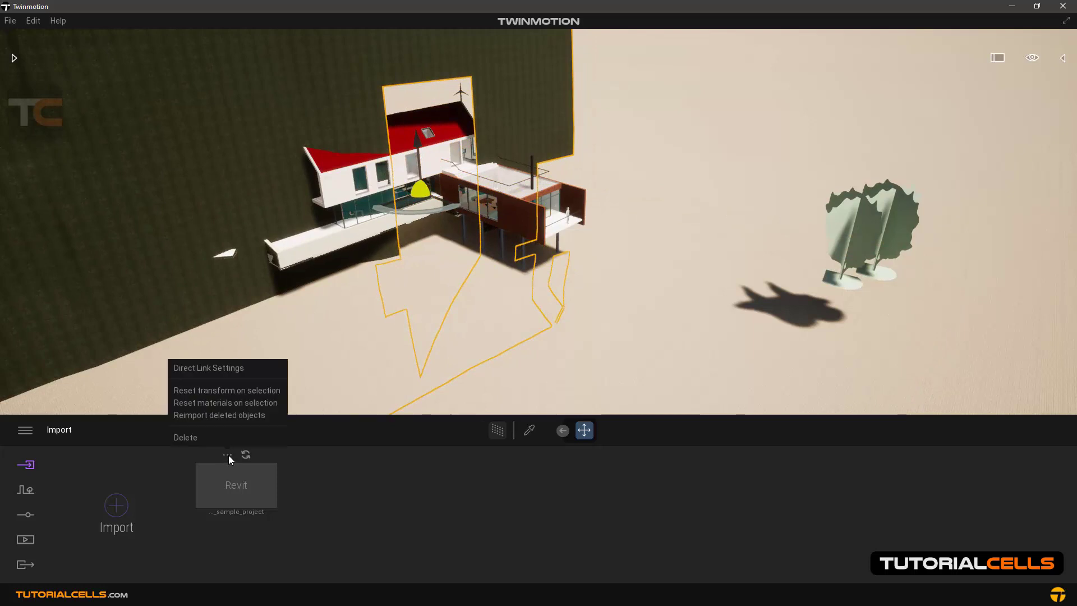
{"action": "left_click", "coordinate": [223, 393]}
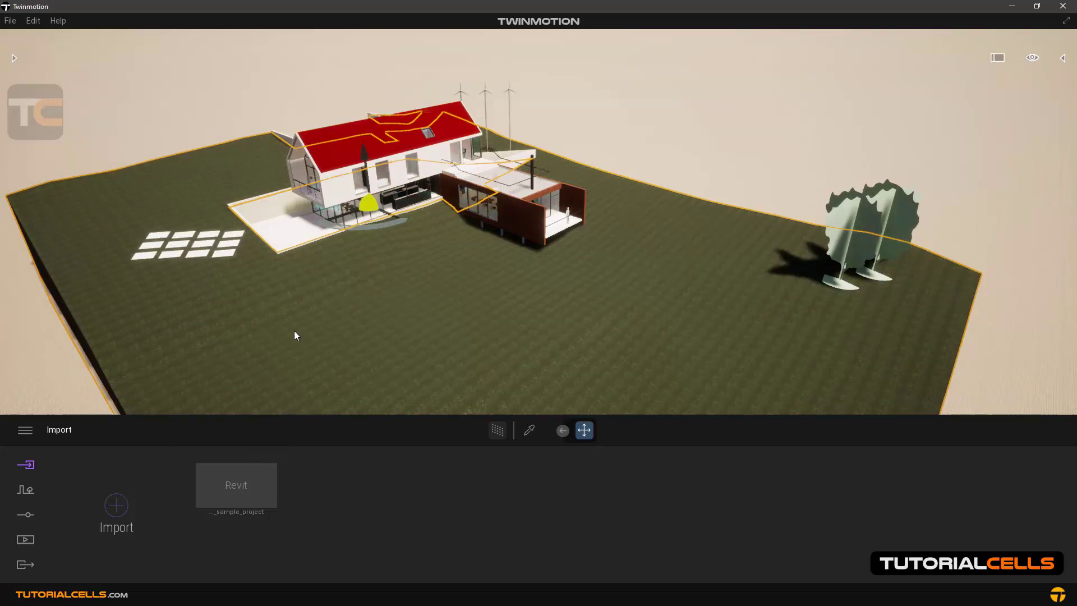
{"action": "mouse_move", "coordinate": [236, 486]}
{"action": "left_click", "coordinate": [226, 455]}
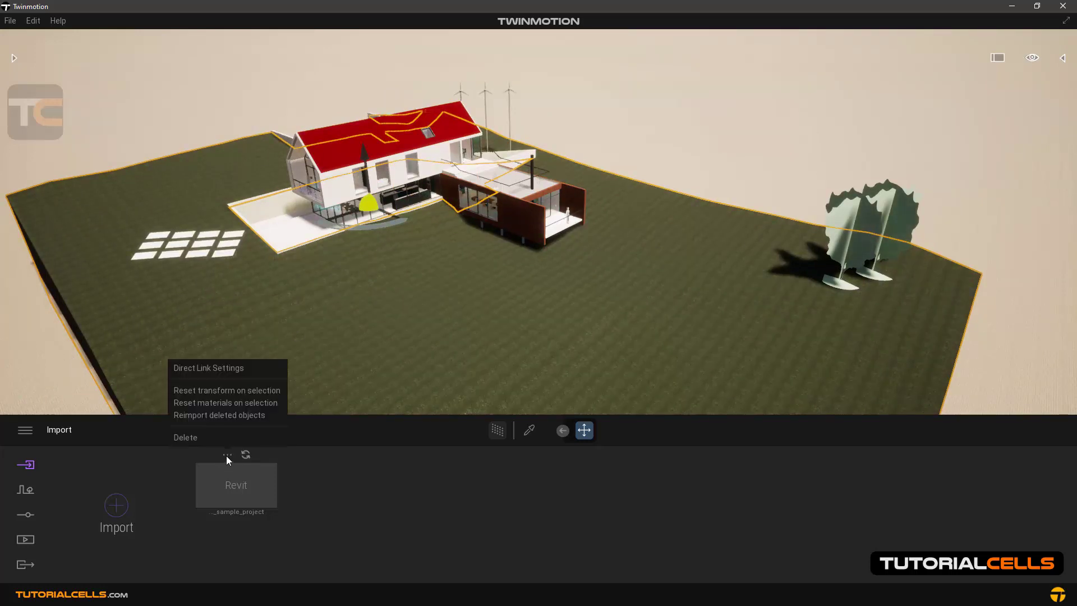
{"action": "left_click", "coordinate": [224, 406]}
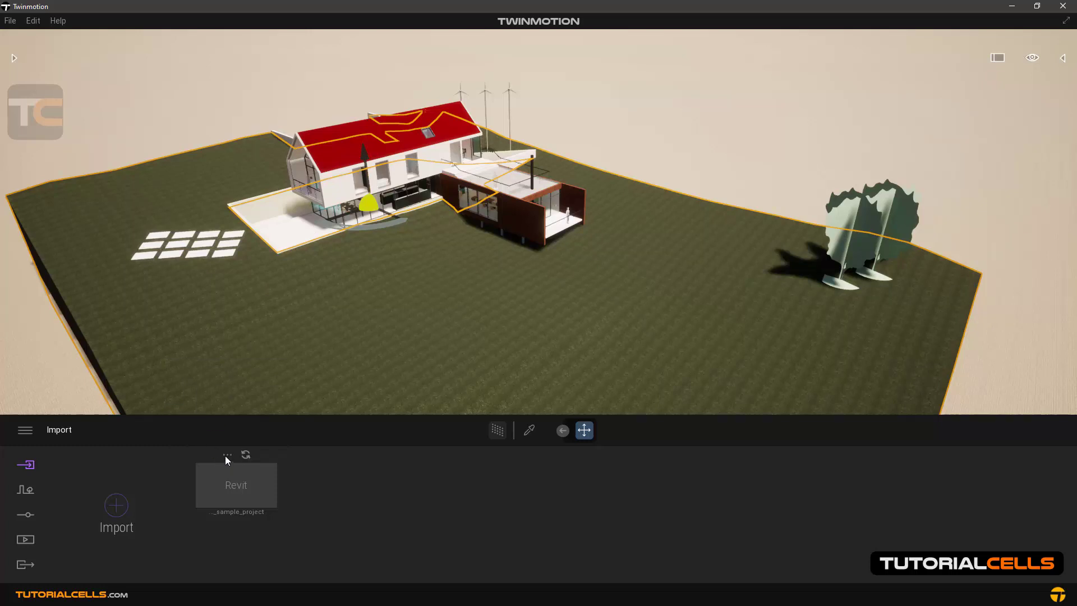
{"action": "left_click", "coordinate": [227, 456]}
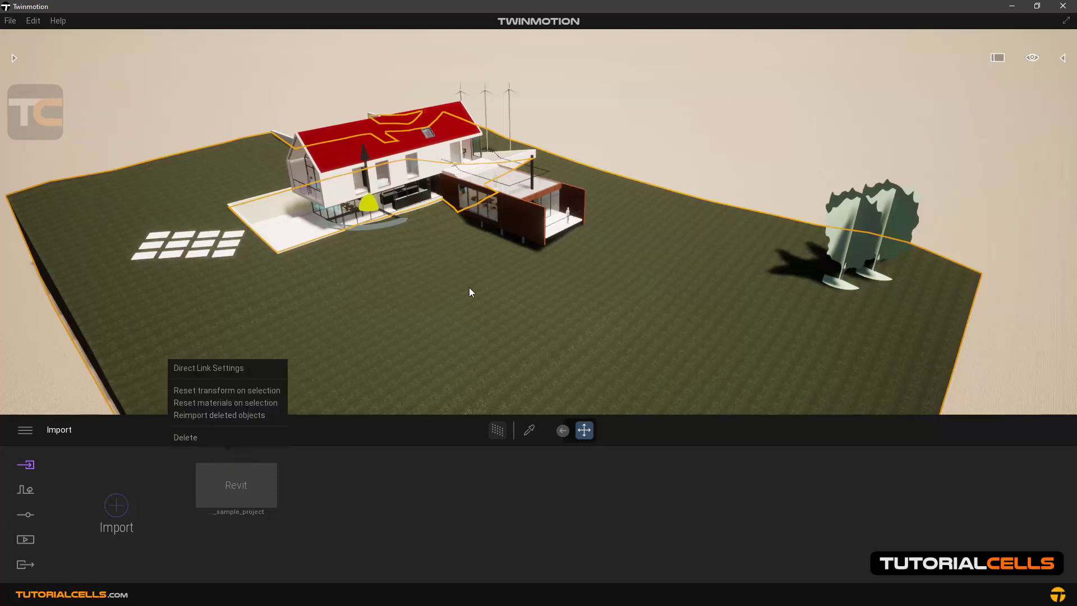
{"action": "key", "text": "Delete"}
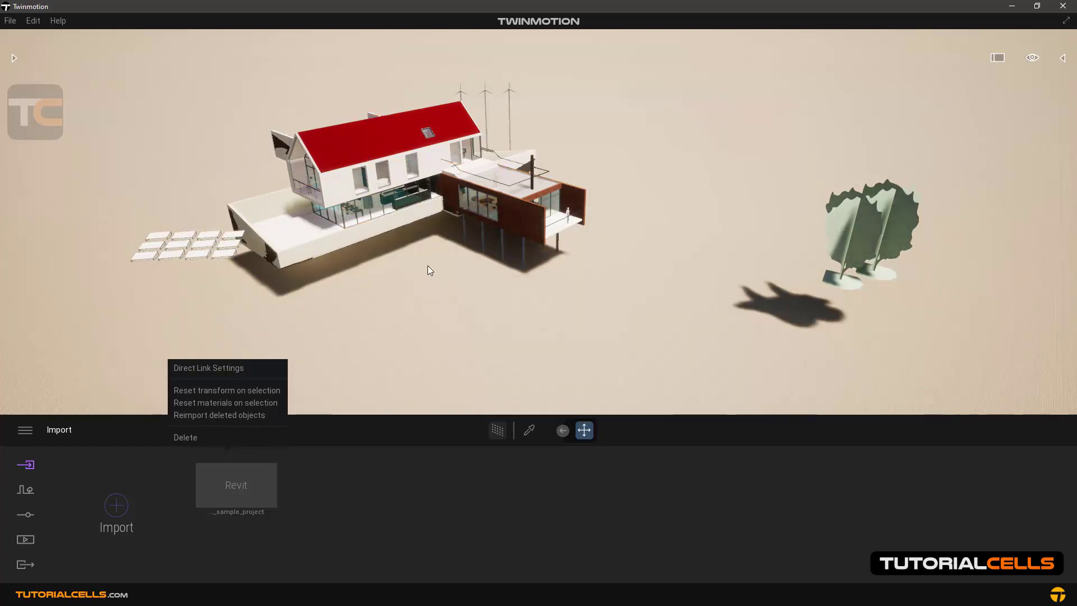
{"action": "left_click", "coordinate": [371, 230]}
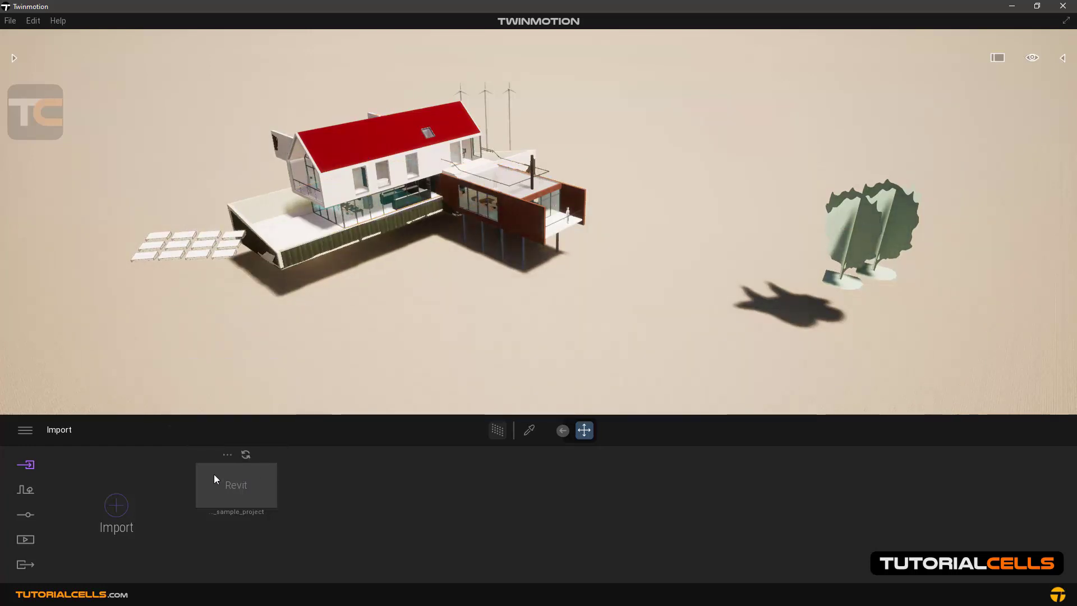
{"action": "left_click", "coordinate": [227, 455]}
{"action": "left_click", "coordinate": [244, 414]}
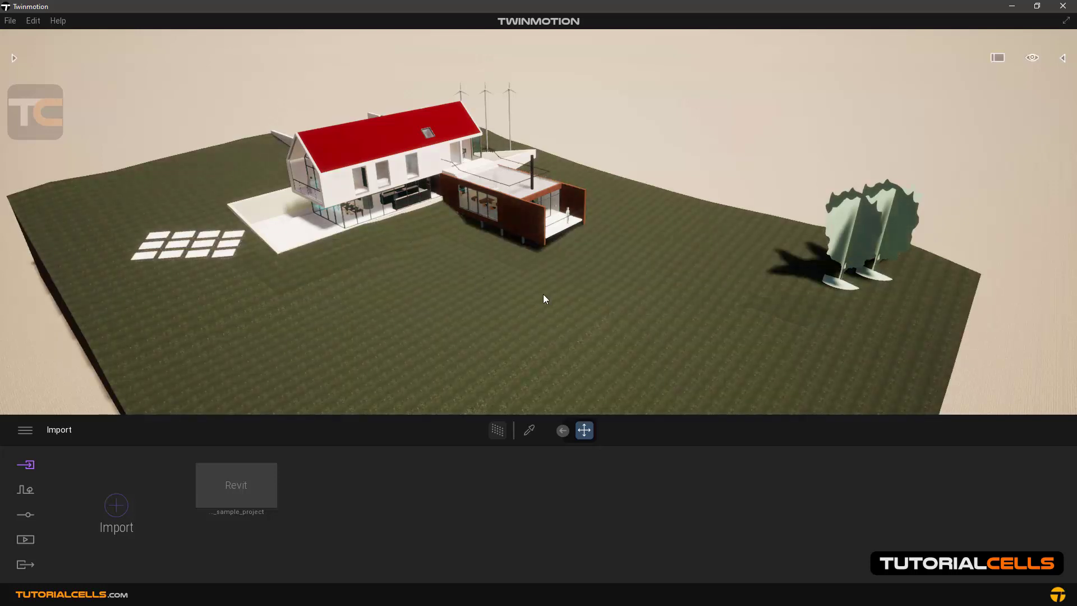
{"action": "left_click", "coordinate": [226, 456]}
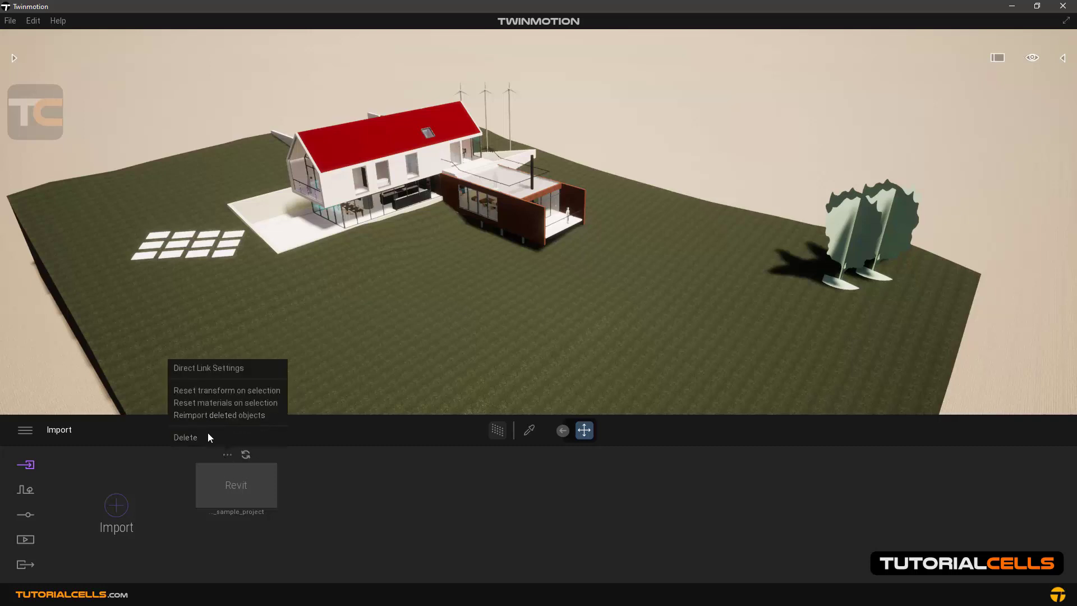
{"action": "left_click", "coordinate": [320, 482]}
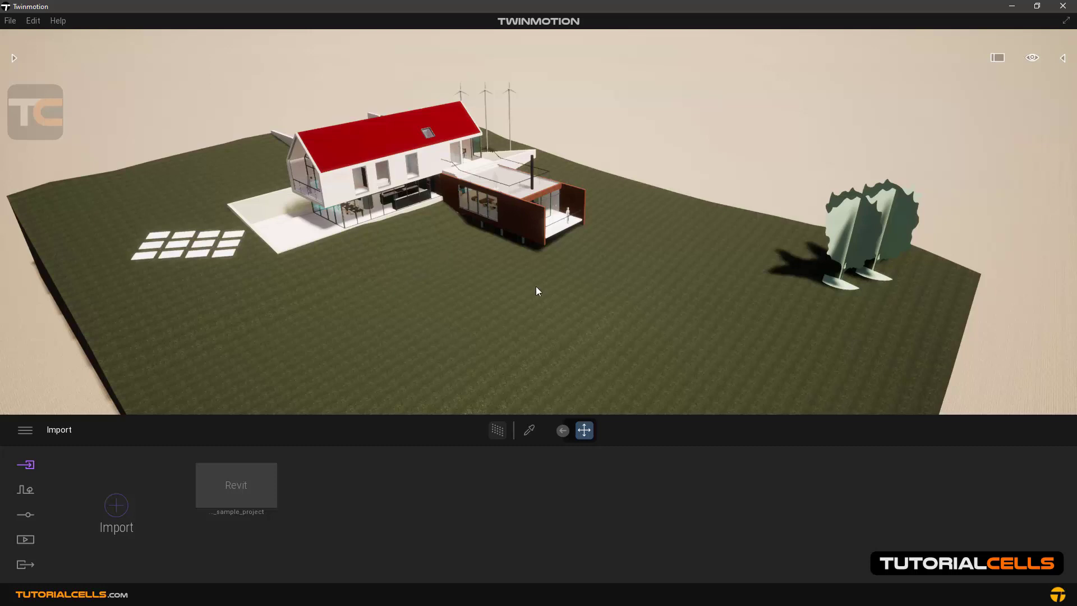
Step: Select the two RPC trees and choose Replace object on the Planting_RPC_Tree scene entry
{"action": "left_click_drag", "start_coordinate": [536, 285], "coordinate": [828, 232]}
{"action": "left_click", "coordinate": [829, 231]}
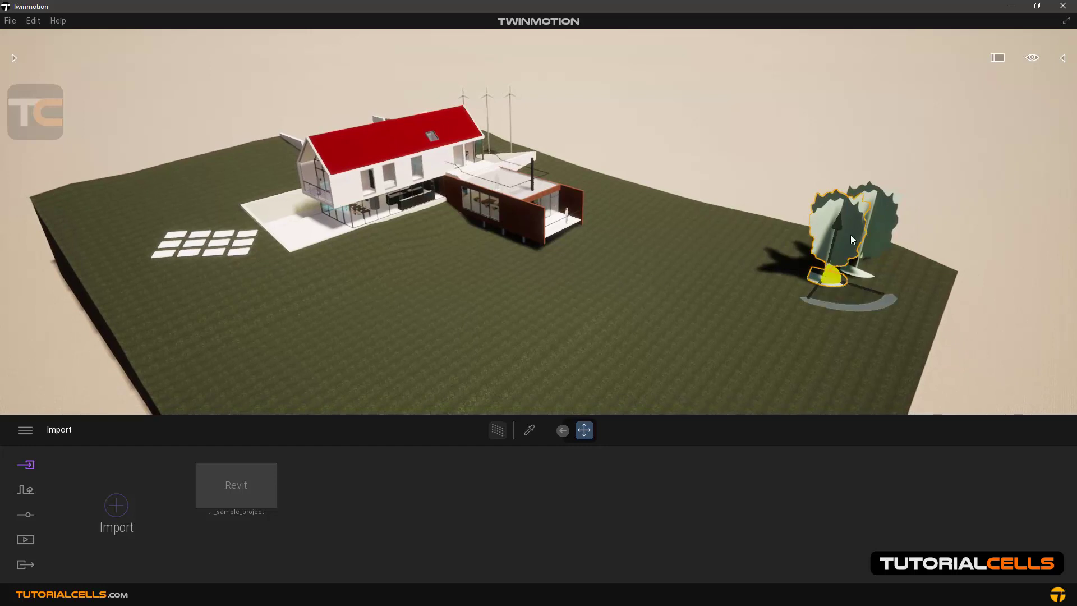
{"action": "left_click", "coordinate": [878, 229], "text": "ctrl"}
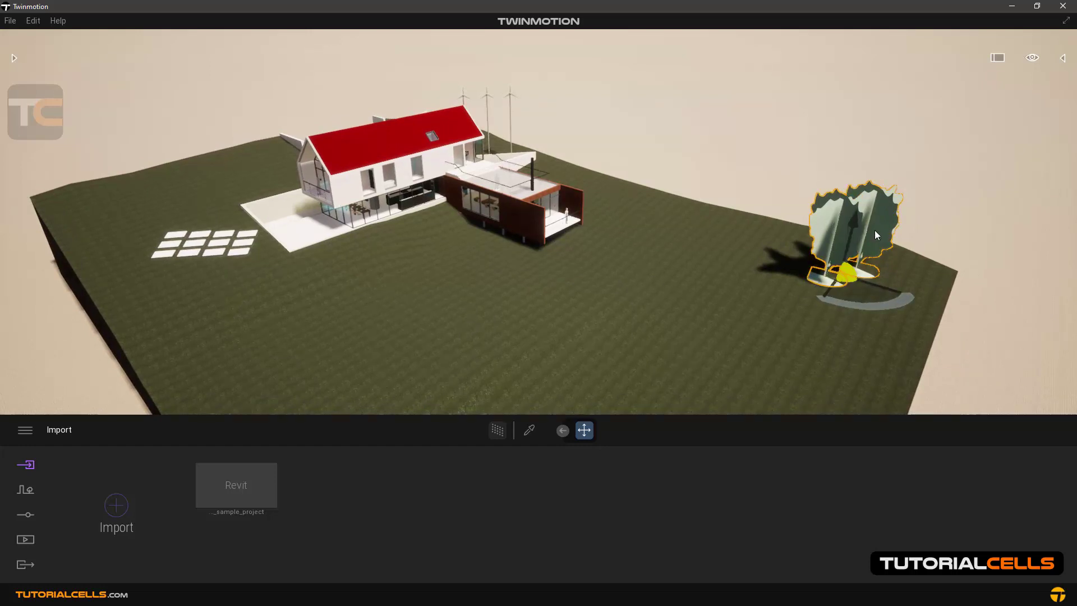
{"action": "left_click", "coordinate": [1064, 59]}
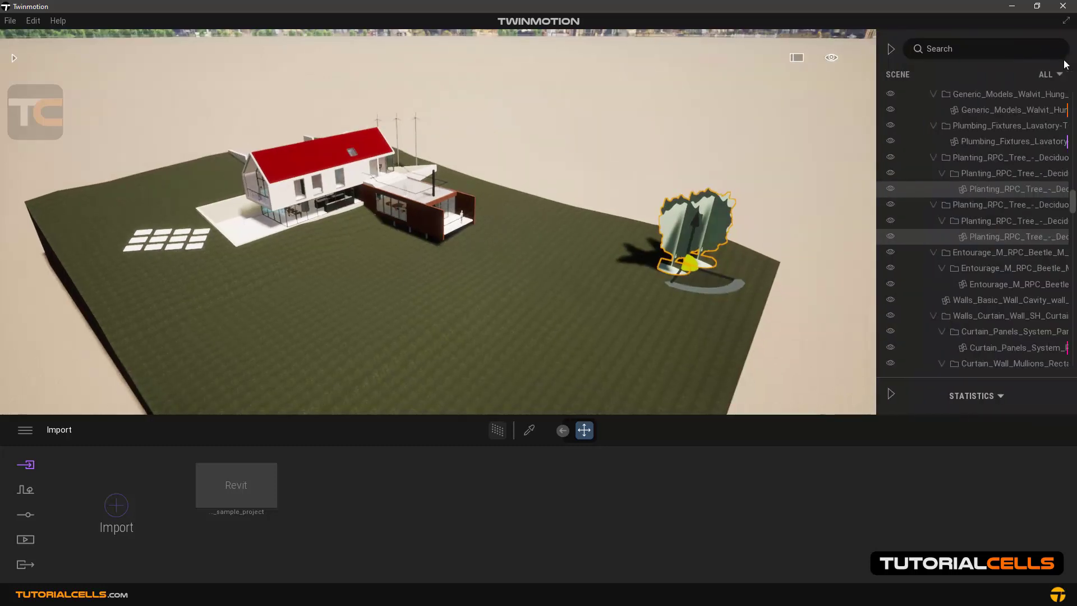
{"action": "right_click", "coordinate": [939, 192]}
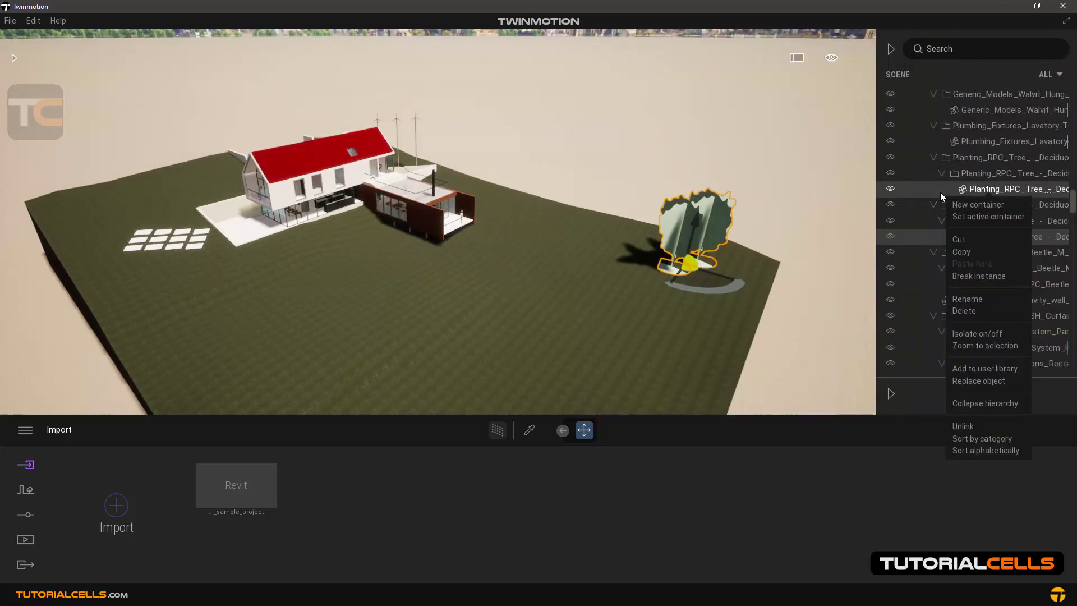
{"action": "left_click", "coordinate": [965, 381]}
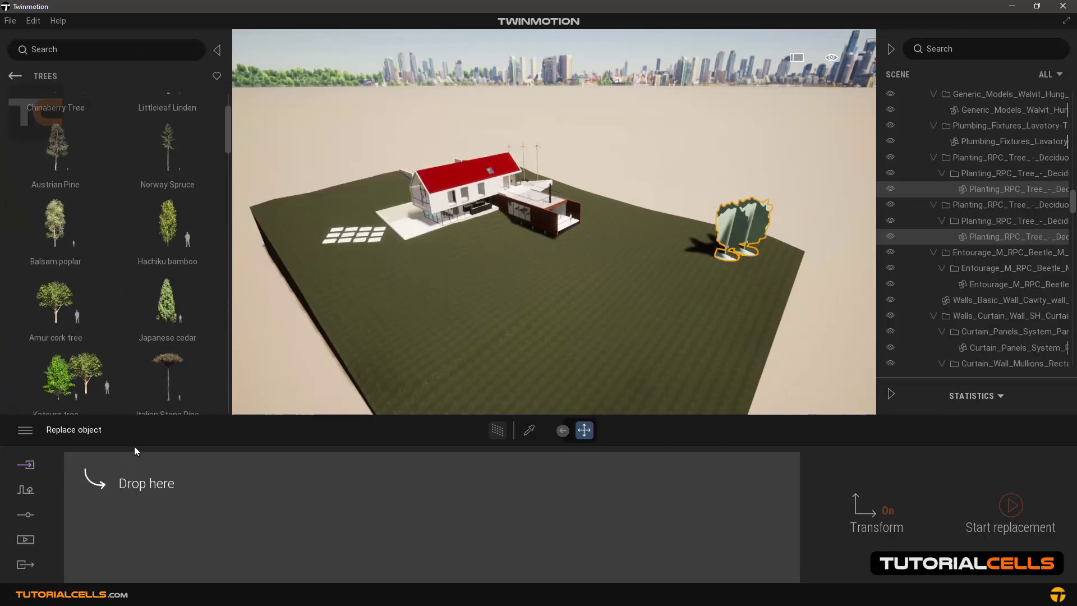
Step: Set Amur cork tree and Japanese cedar as the replacements and start the replacement
{"action": "left_click_drag", "start_coordinate": [62, 349], "coordinate": [139, 484]}
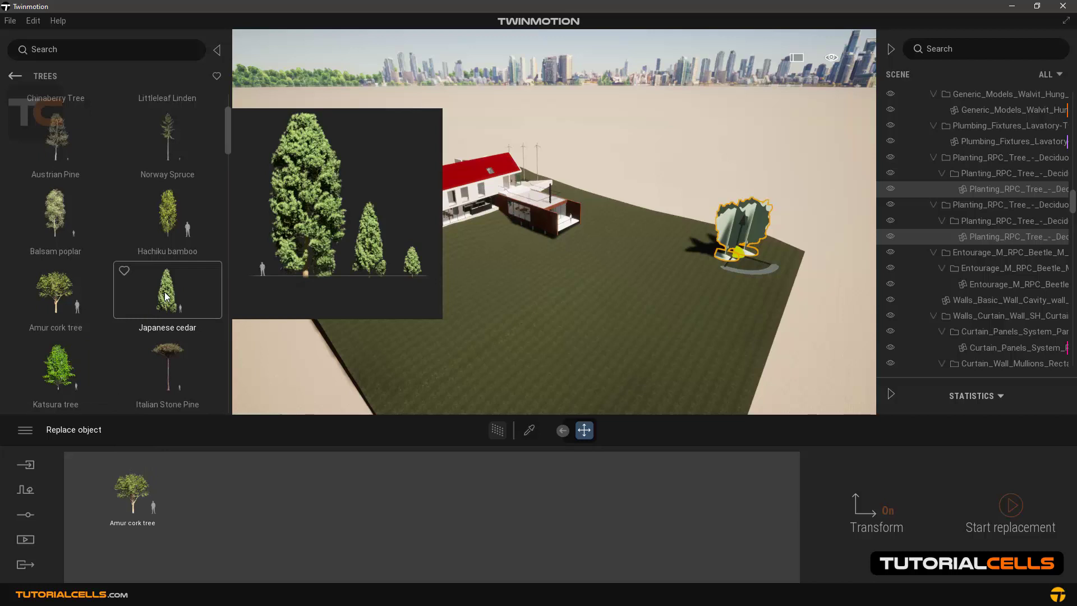
{"action": "left_click_drag", "start_coordinate": [169, 295], "coordinate": [230, 499]}
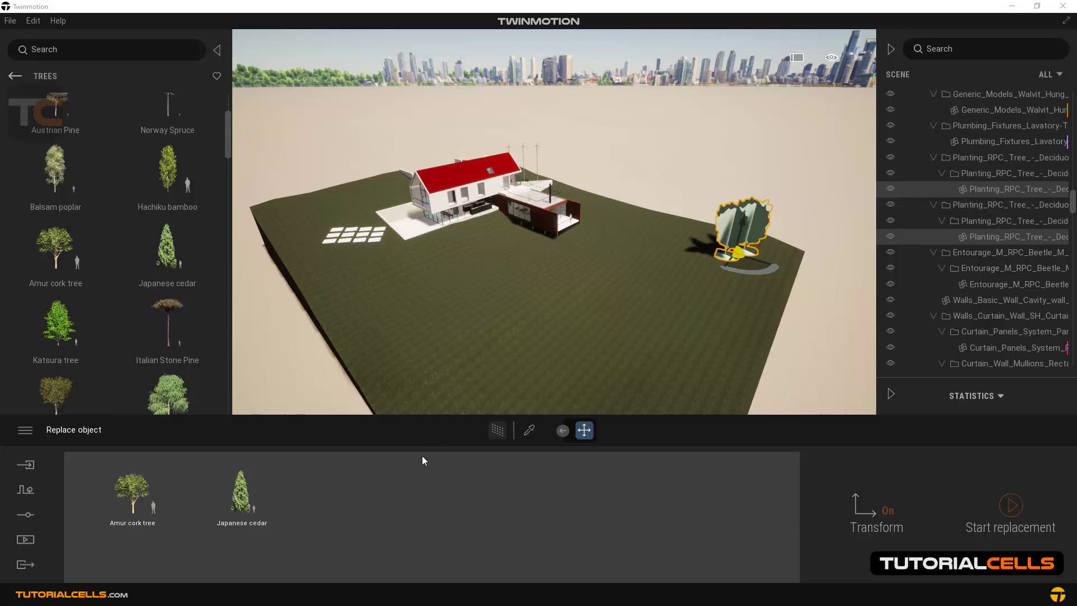
{"action": "left_click", "coordinate": [1014, 504]}
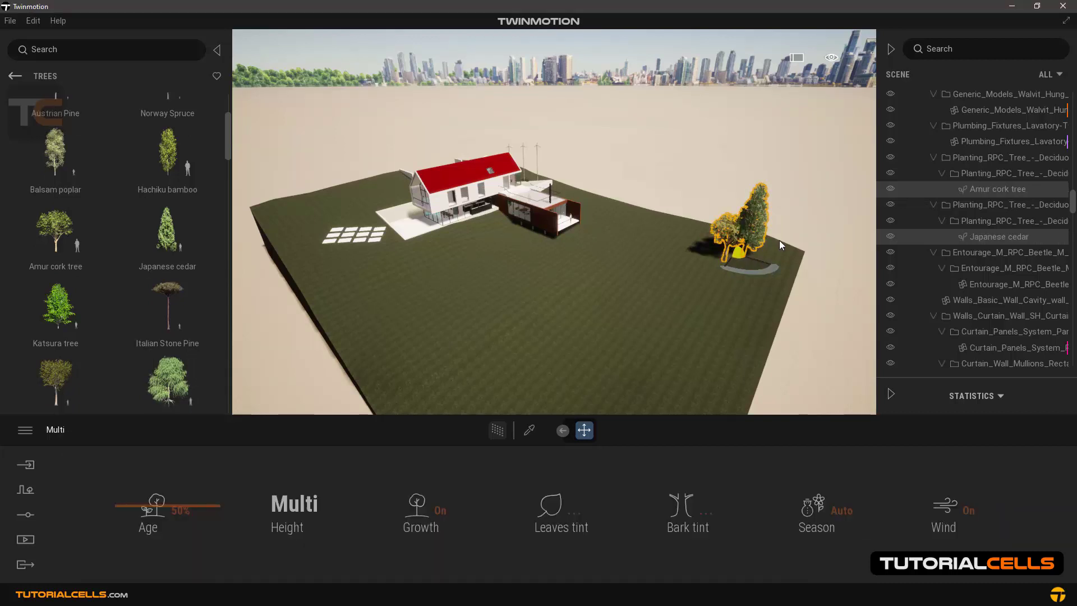
{"action": "left_click", "coordinate": [779, 240]}
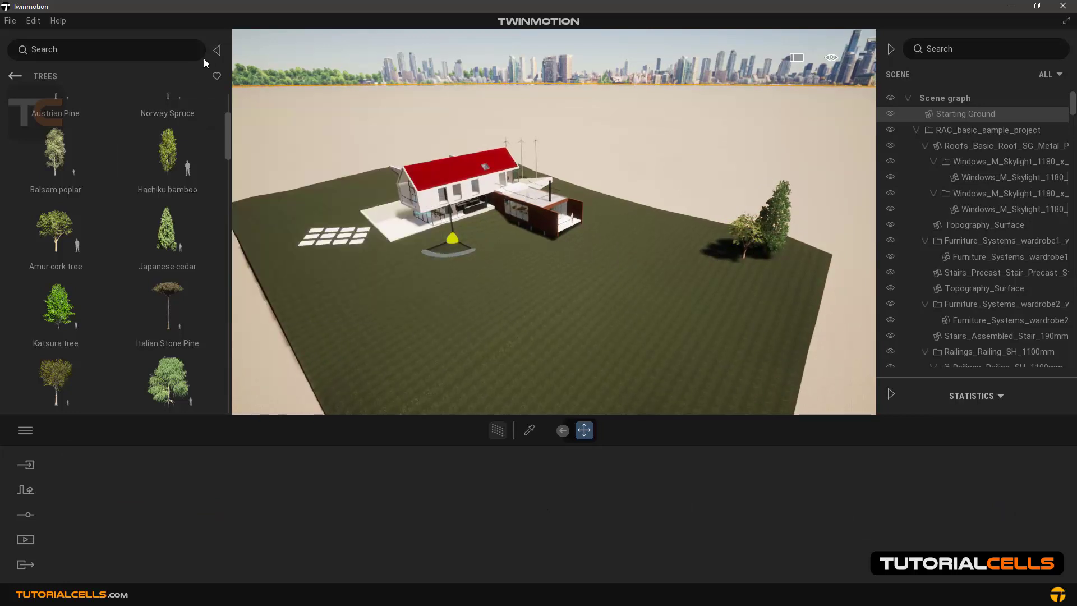
{"action": "left_click", "coordinate": [217, 51]}
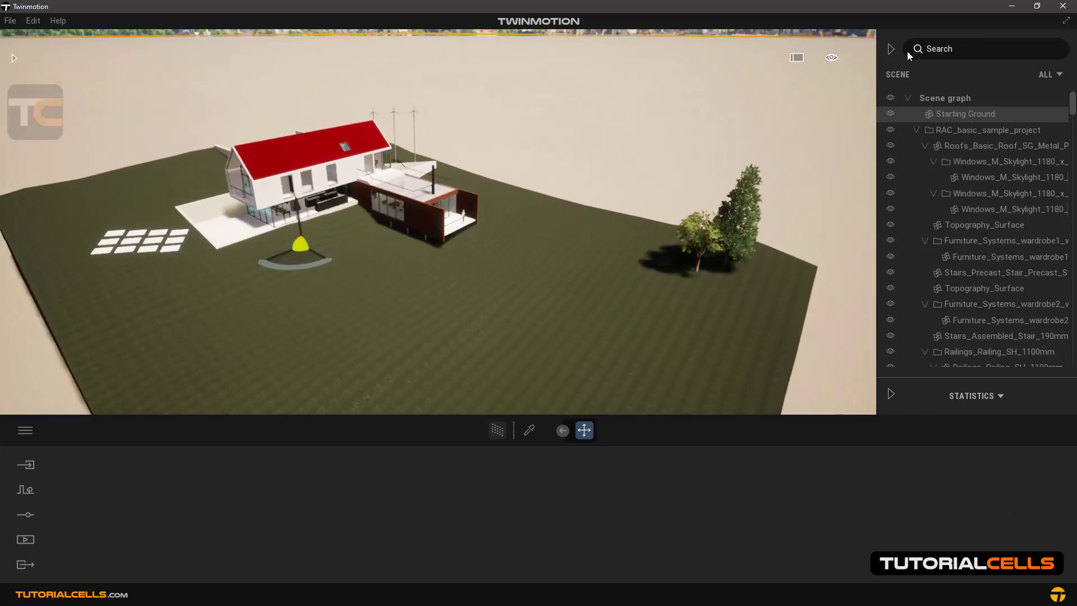
Step: Create a new project with File > New, answering No to saving the current scene
{"action": "left_click", "coordinate": [891, 49]}
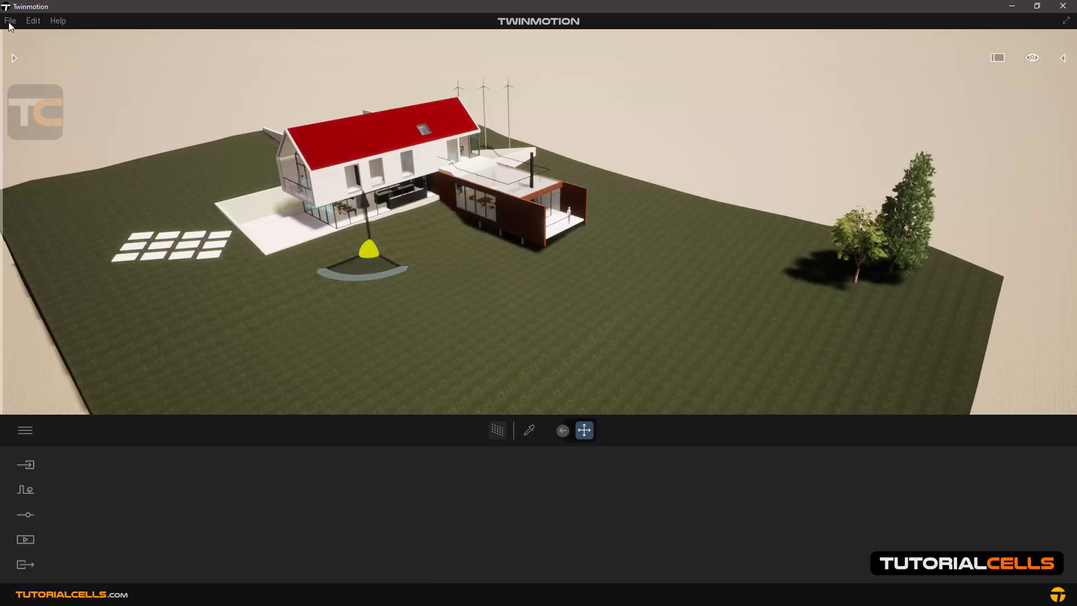
{"action": "left_click", "coordinate": [10, 21]}
{"action": "left_click", "coordinate": [547, 341]}
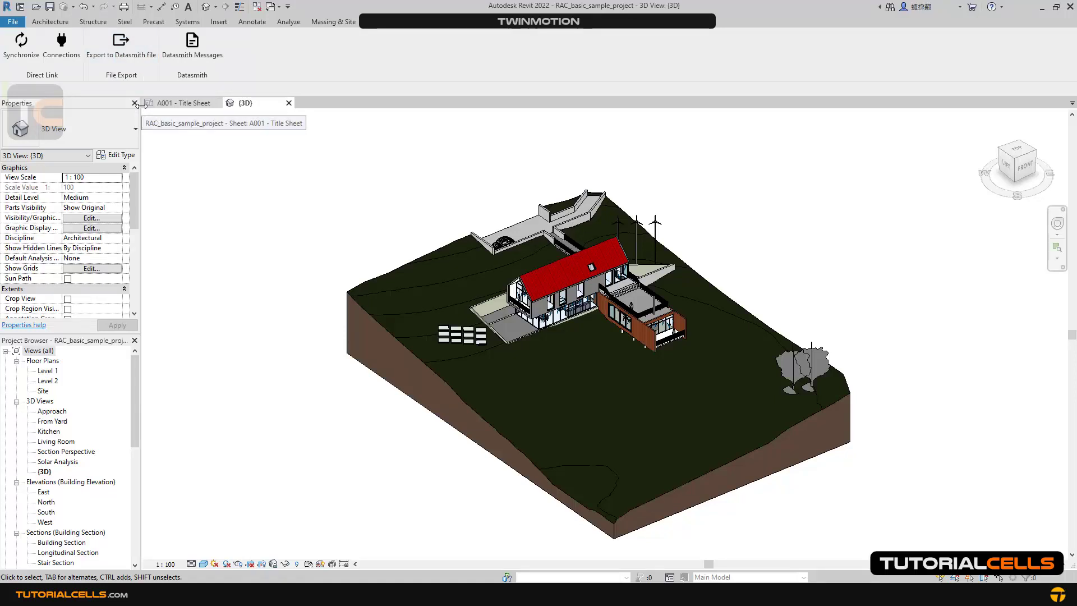
{"action": "left_click", "coordinate": [120, 64]}
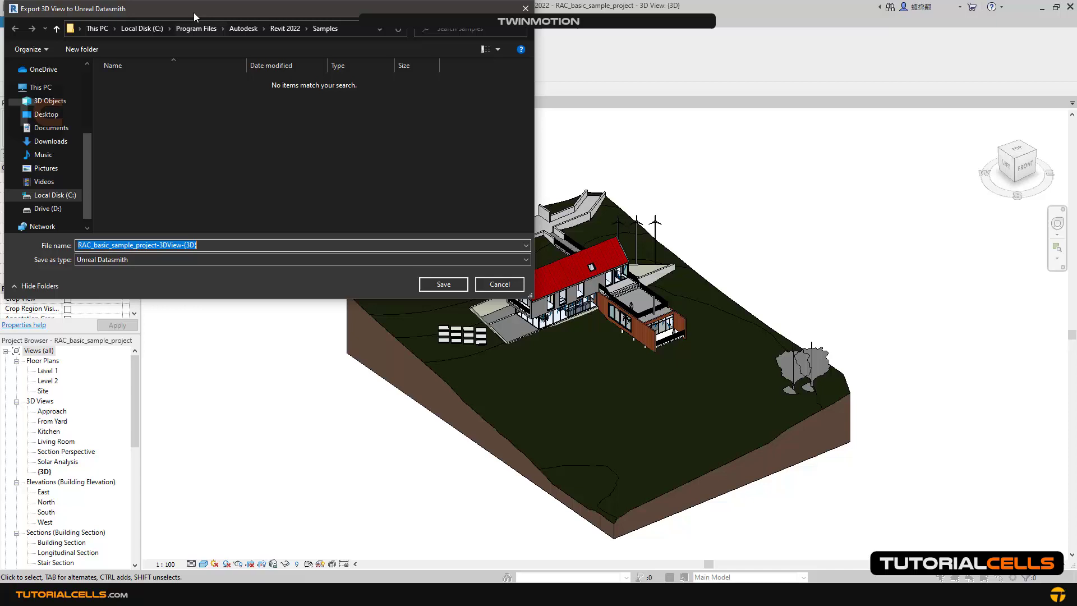
{"action": "left_click_drag", "start_coordinate": [194, 13], "coordinate": [265, 85]}
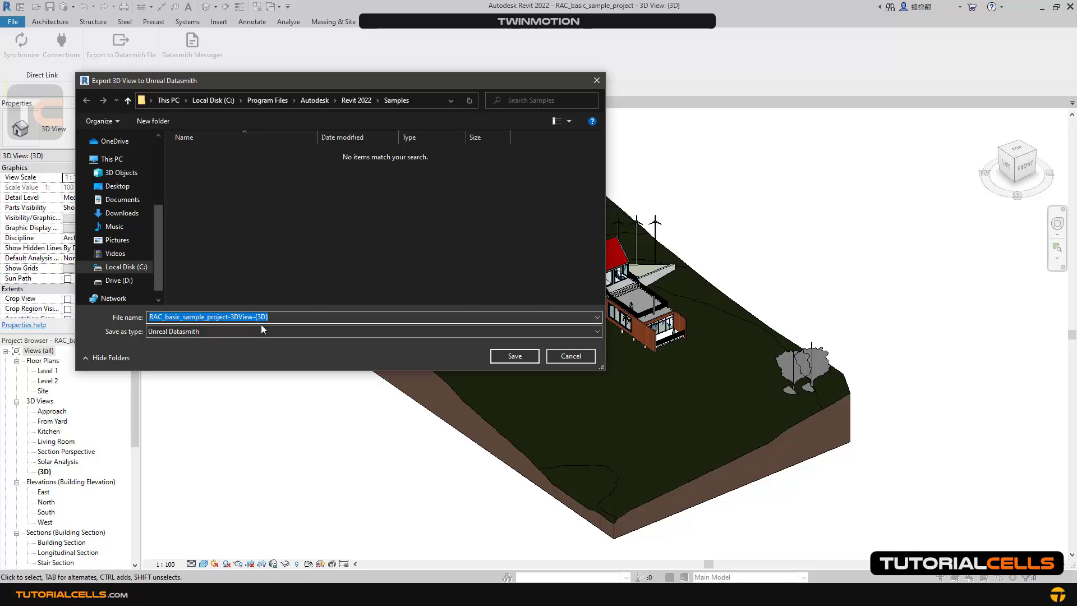
{"action": "left_click", "coordinate": [558, 360]}
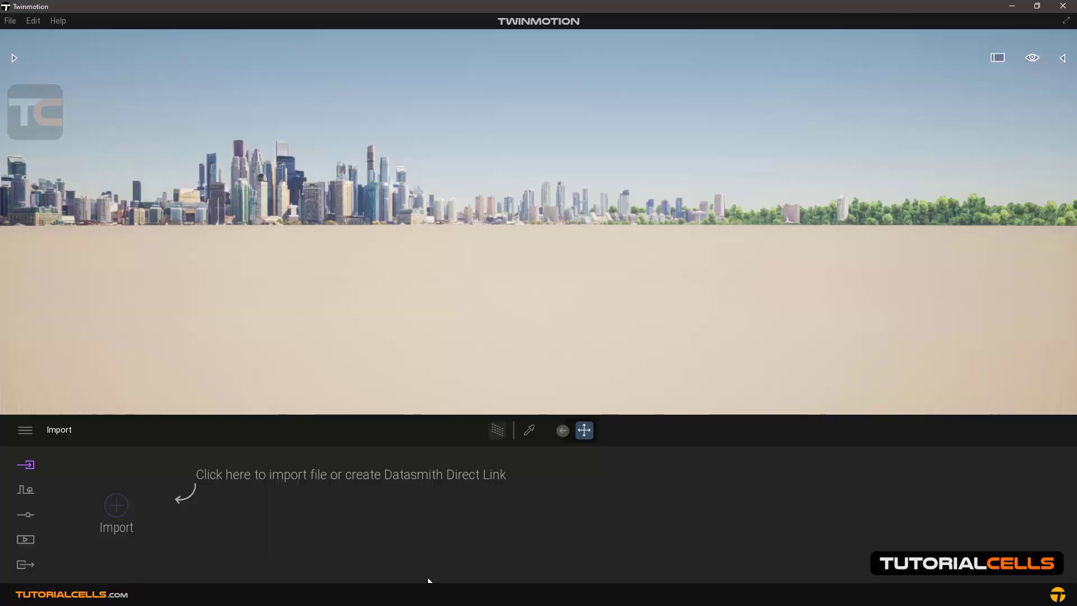
Step: Import the RAC_basic_sample_project .udatasmith file from the Desktop as geometry
{"action": "left_click", "coordinate": [115, 508]}
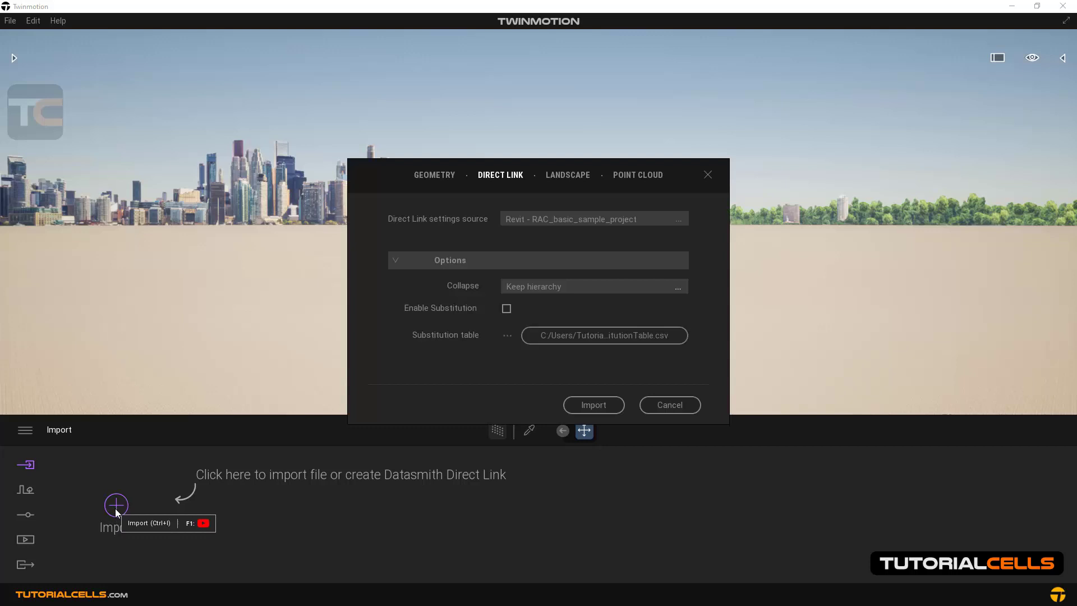
{"action": "left_click", "coordinate": [429, 175]}
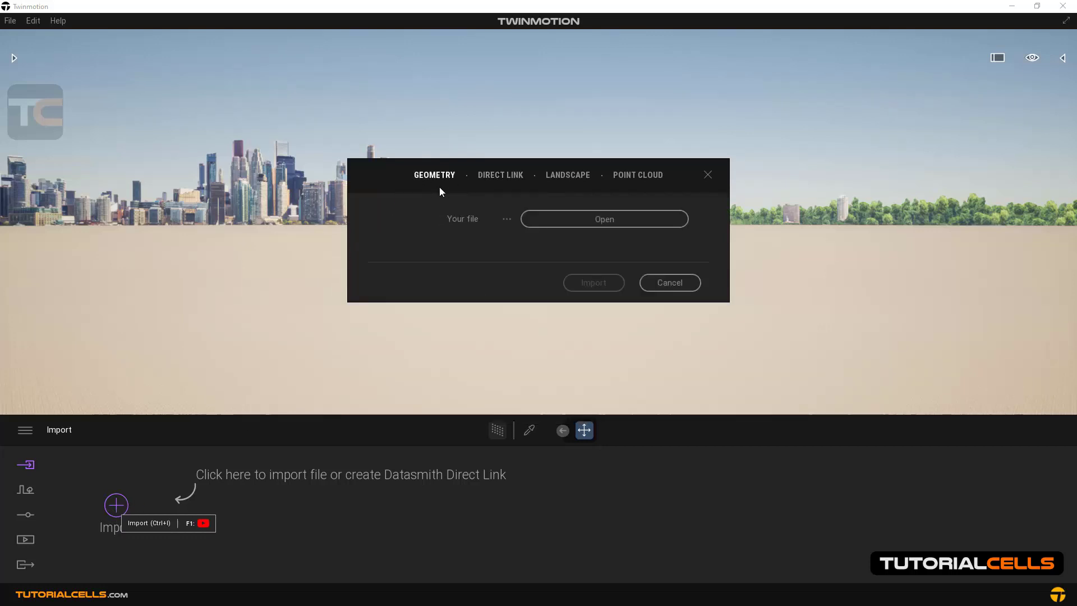
{"action": "left_click", "coordinate": [543, 220]}
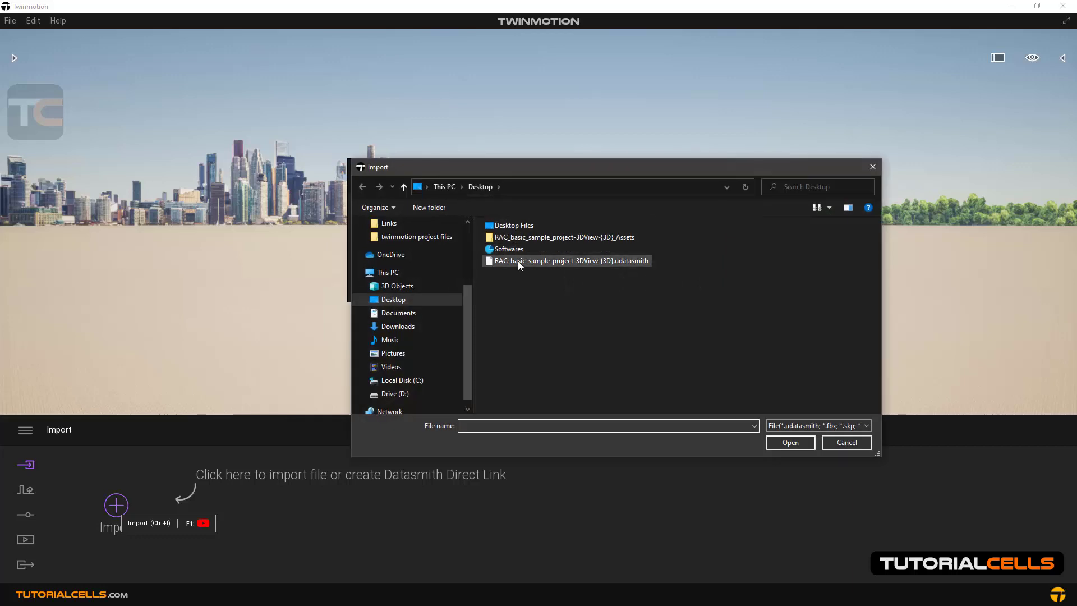
{"action": "left_click", "coordinate": [552, 262]}
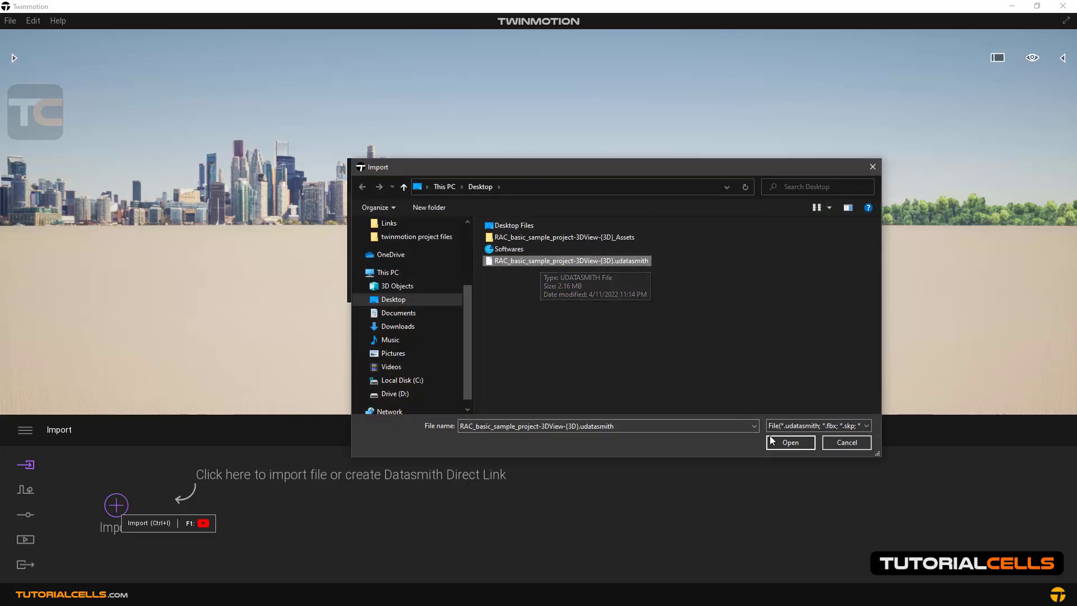
{"action": "left_click", "coordinate": [790, 442]}
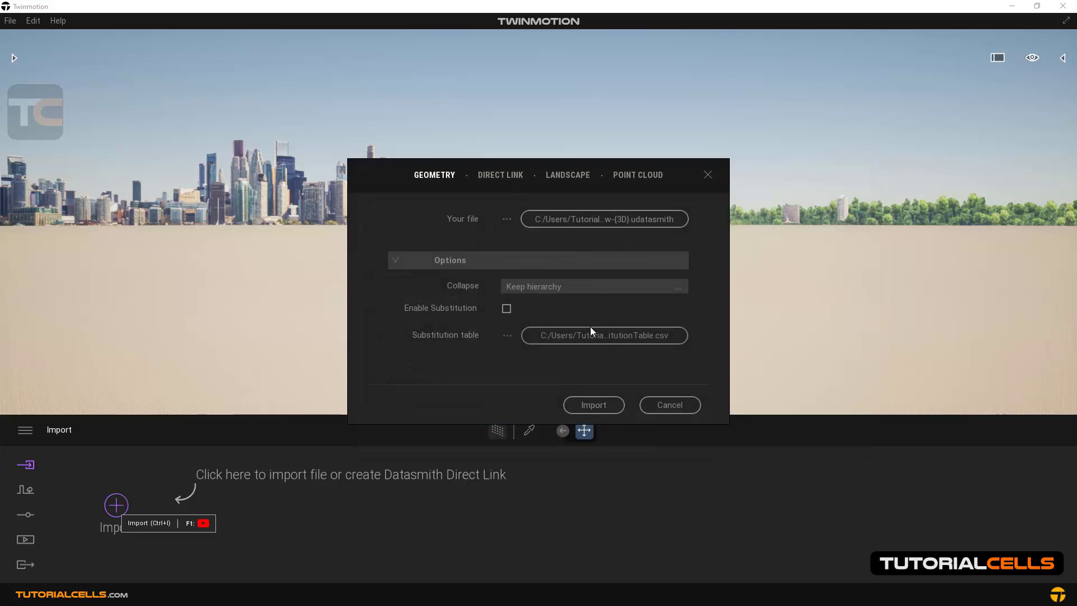
{"action": "left_click", "coordinate": [613, 406]}
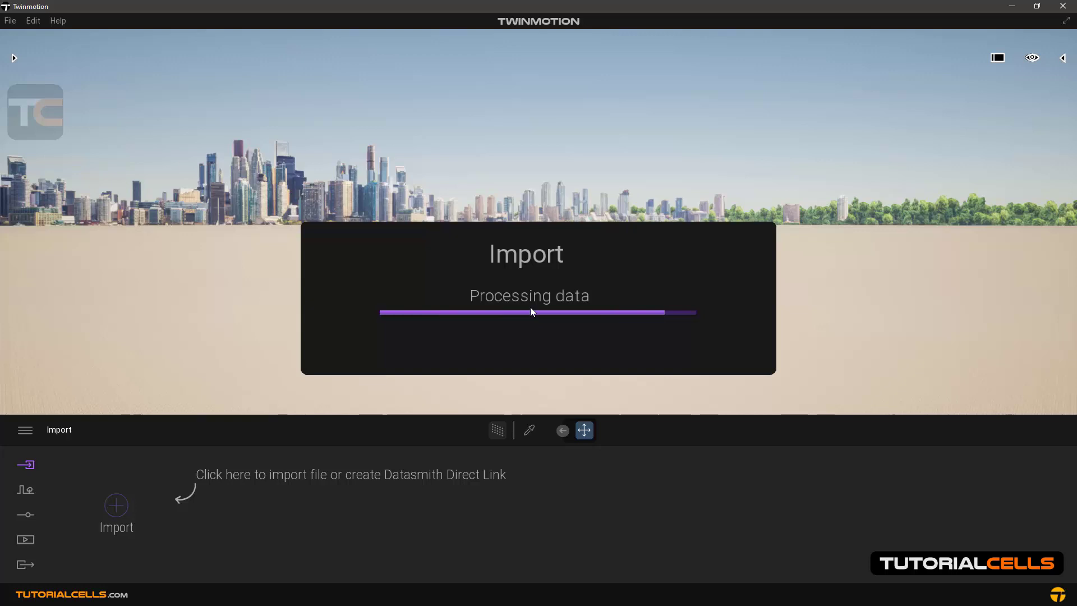
Step: Fly the camera around the imported sample house to view it from several angles
{"action": "key", "text": "a"}
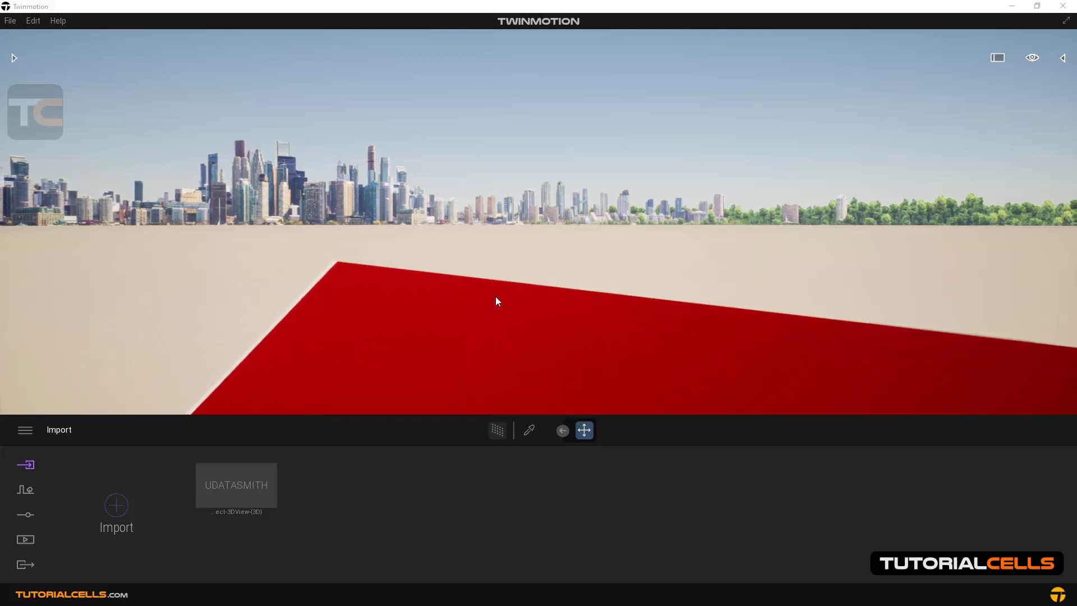
{"action": "scroll", "coordinate": [495, 296], "scroll_direction": "down", "scroll_amount": 5}
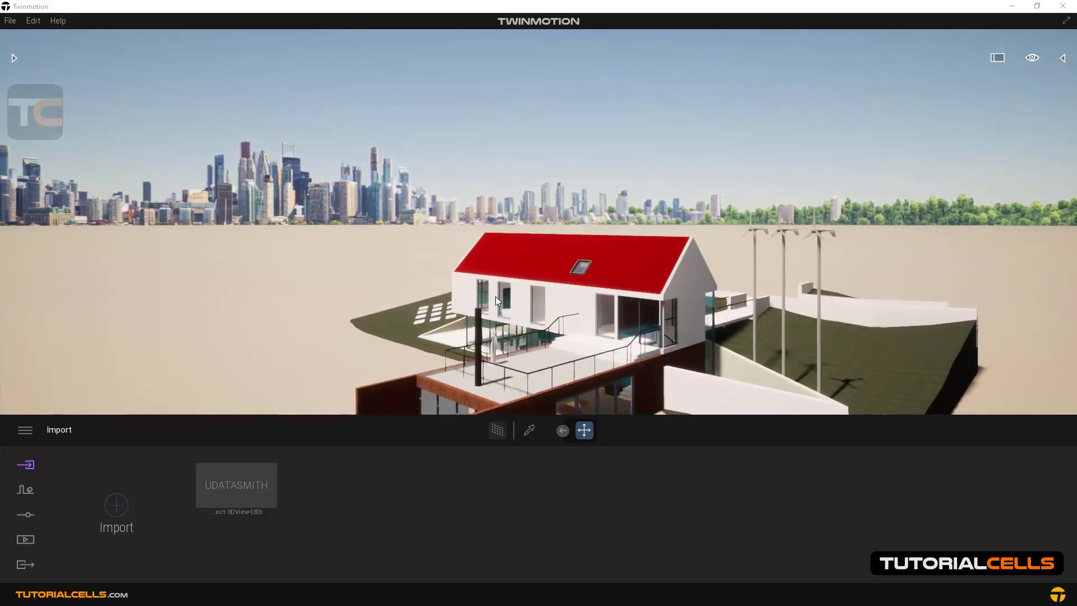
{"action": "left_click_drag", "start_coordinate": [458, 321], "coordinate": [589, 295]}
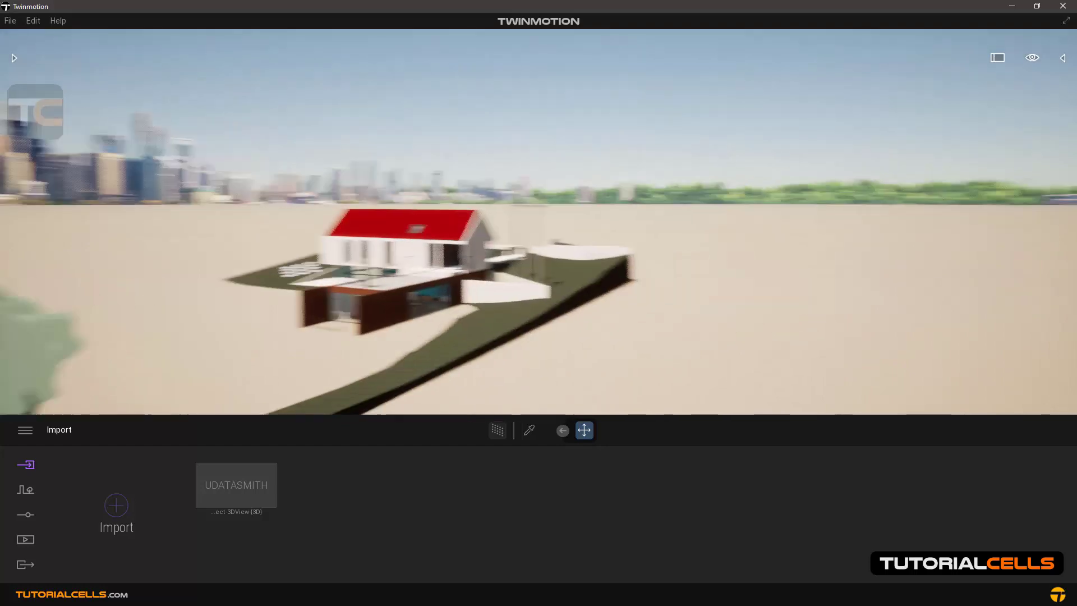
{"action": "key", "text": "Right"}
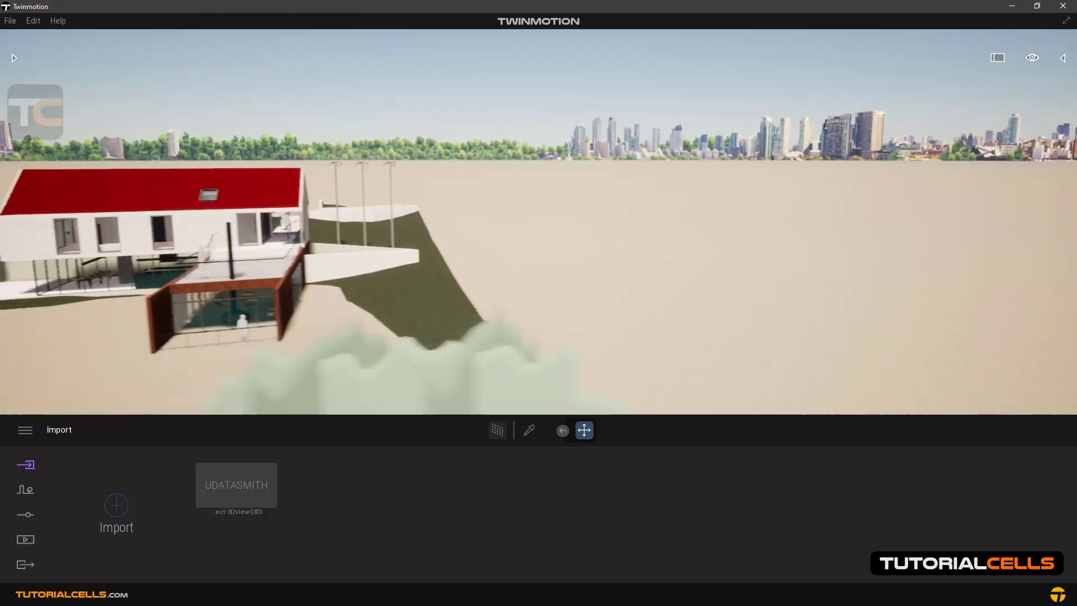
{"action": "key", "text": "Left"}
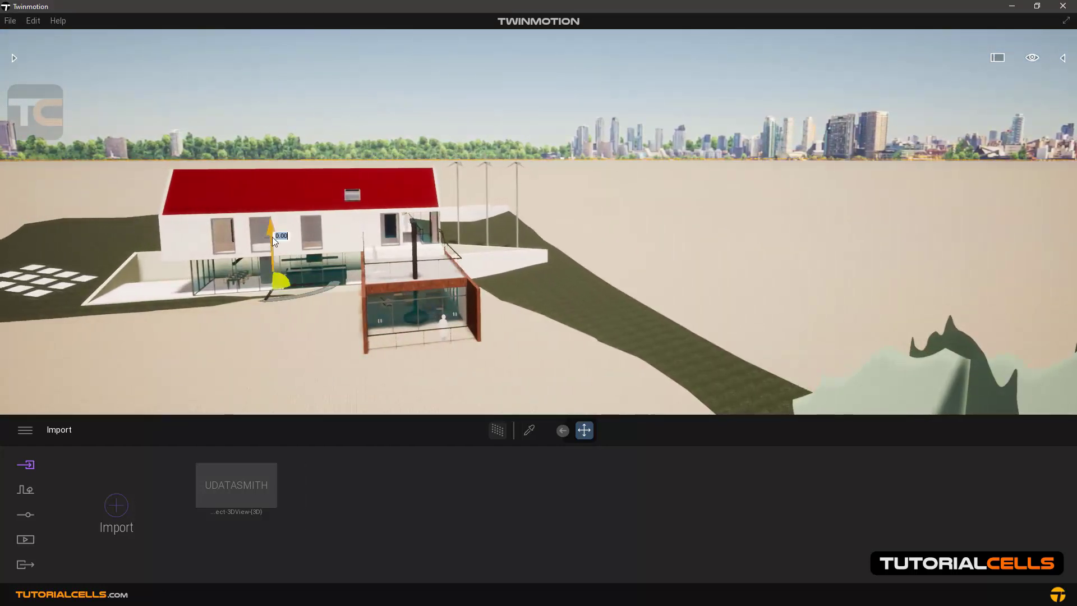